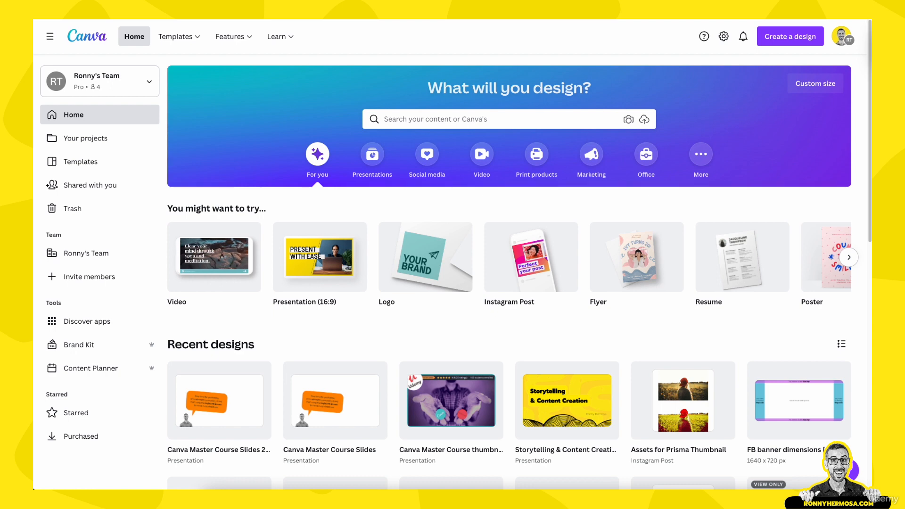
# Create a blank 1920 × 1080 px Video design from the video categories
pyautogui.press('XF86AudioLowerVolume')
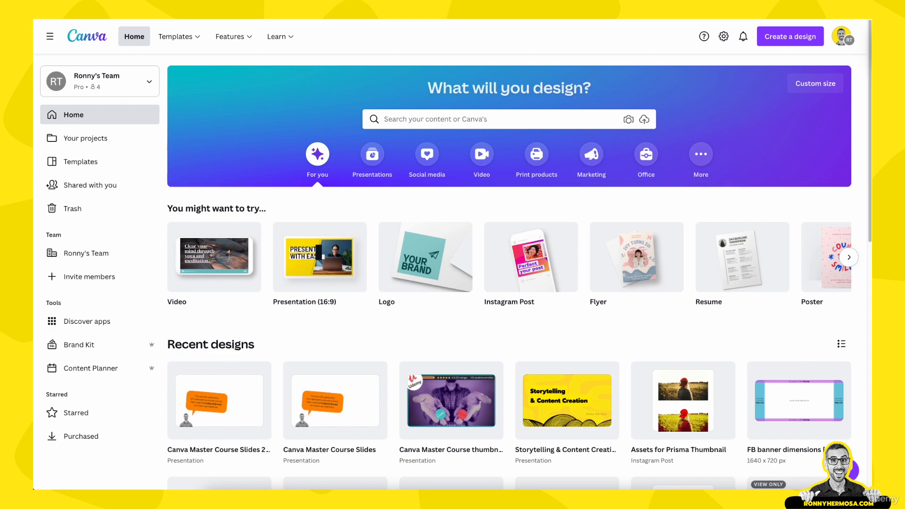
pyautogui.click(481, 157)
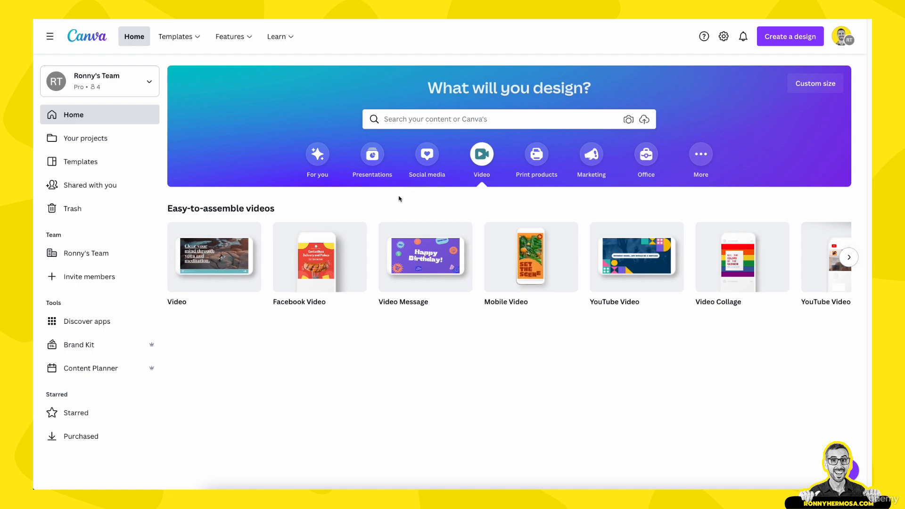
pyautogui.moveTo(237, 262)
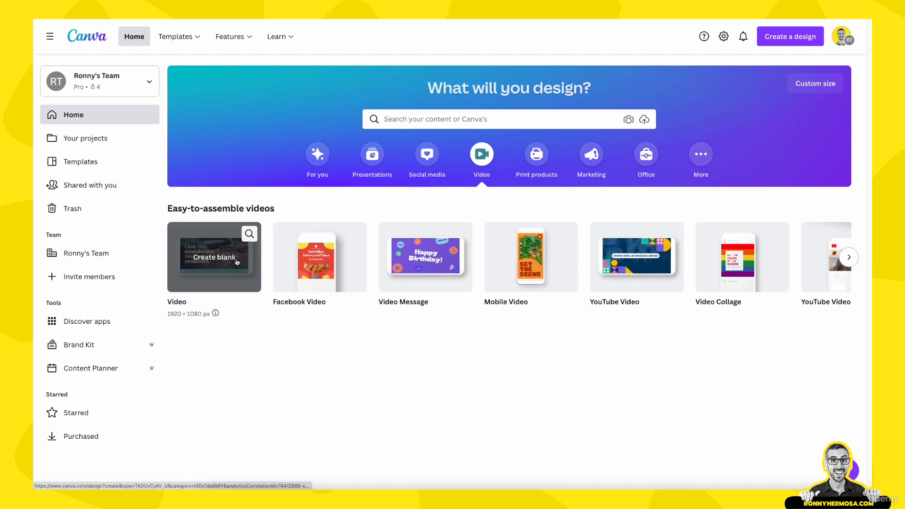
pyautogui.click(205, 263)
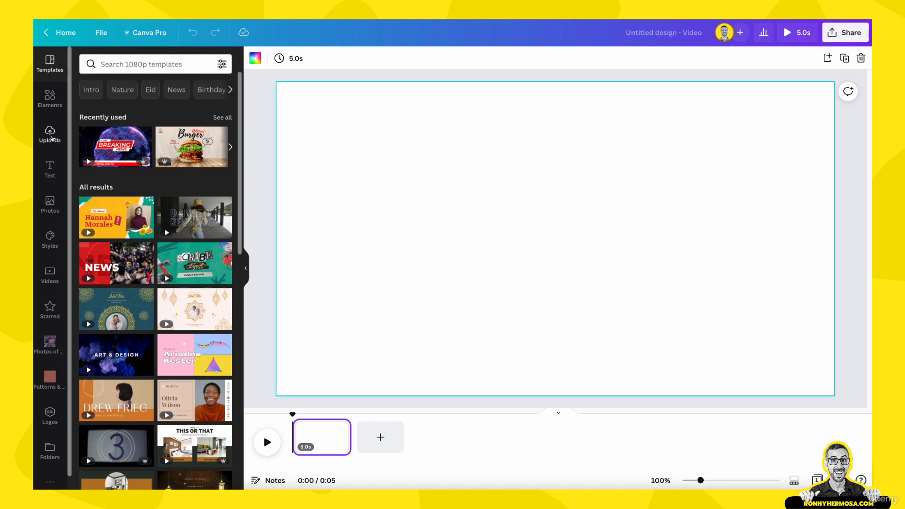
# Upload the "Intro THmov" movie from the Desktop and add the clip to the blank page
pyautogui.click(50, 134)
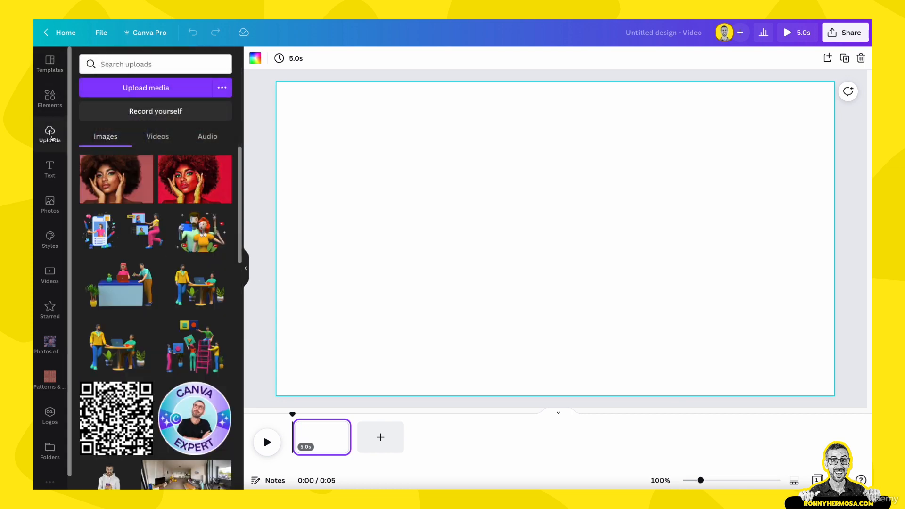
pyautogui.click(129, 92)
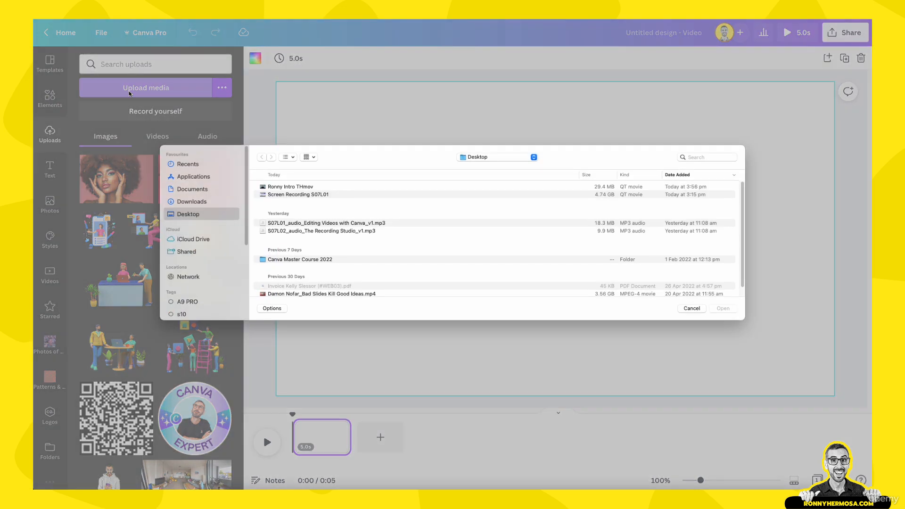
pyautogui.click(288, 190)
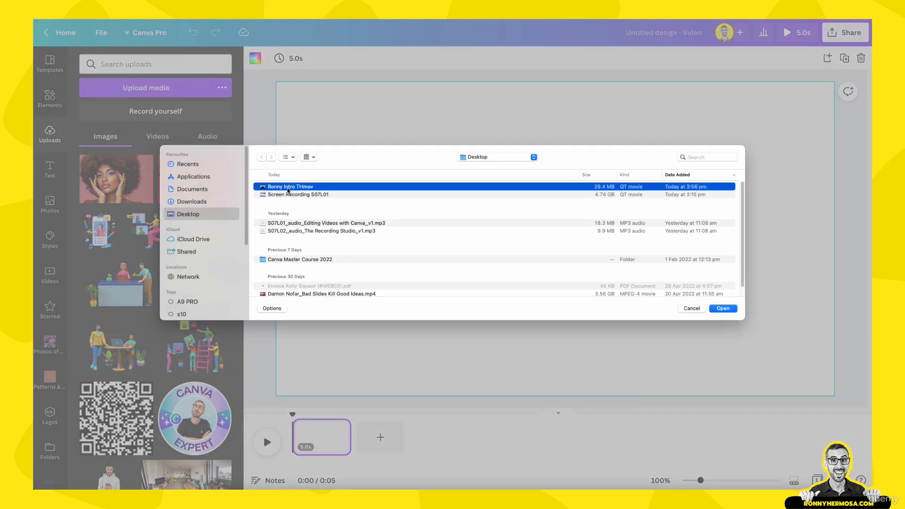
pyautogui.click(721, 309)
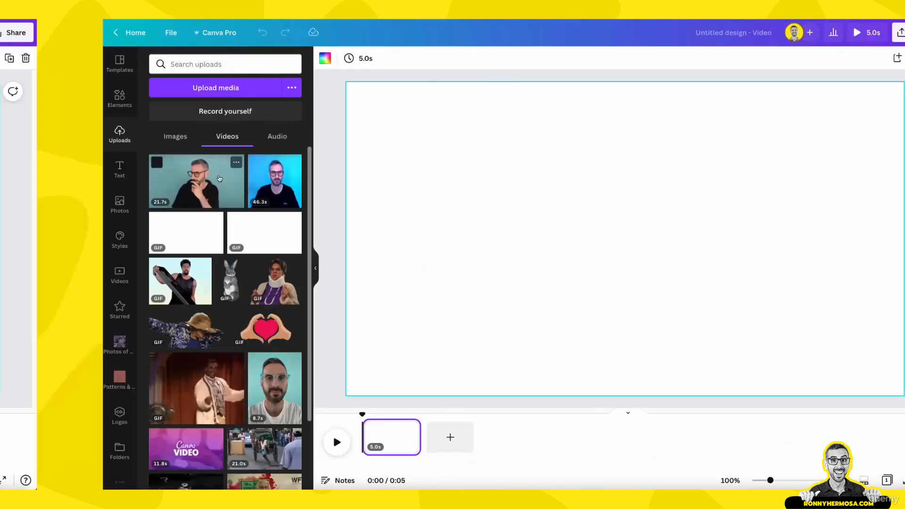
pyautogui.click(150, 179)
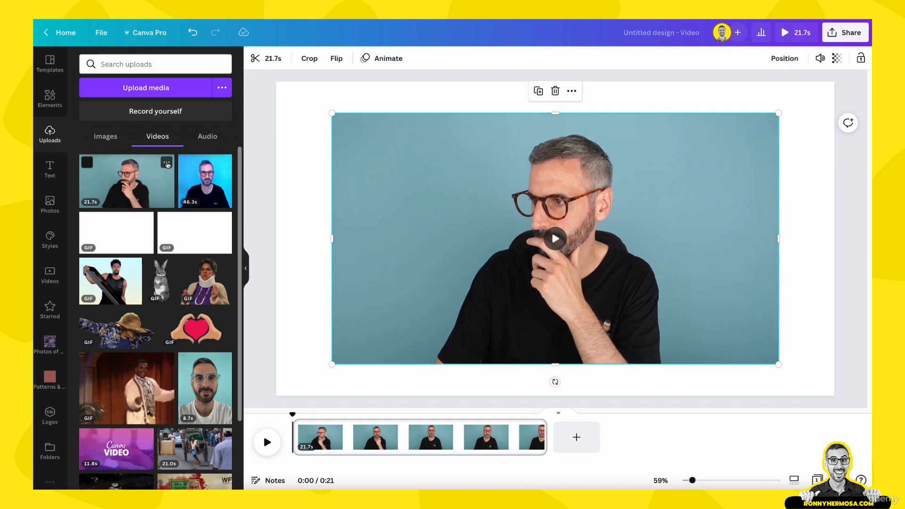
pyautogui.click(166, 163)
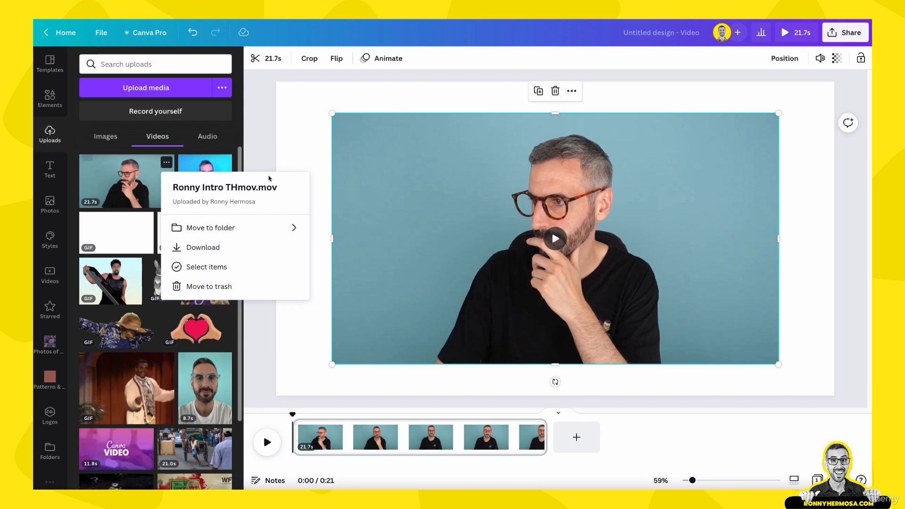
pyautogui.click(424, 187)
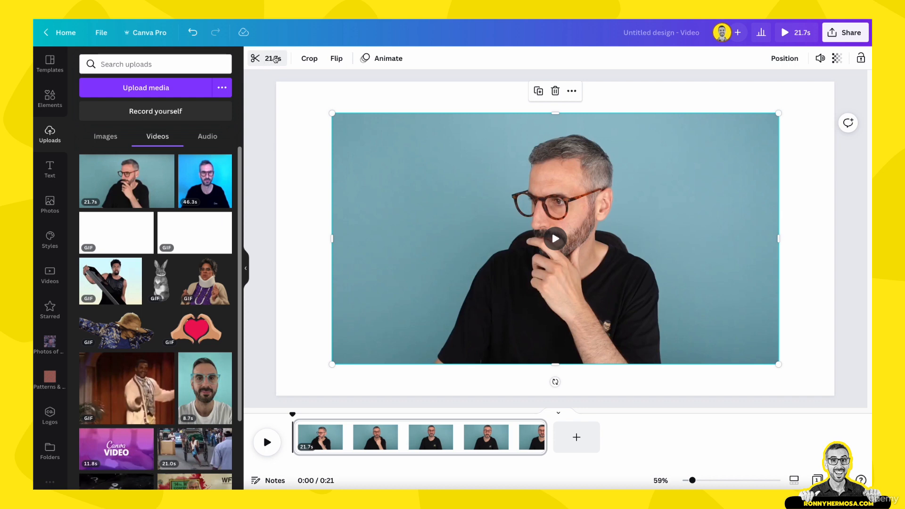
# Trim both ends of the clip to 6.4 s, keeping a section from its second half
pyautogui.click(275, 58)
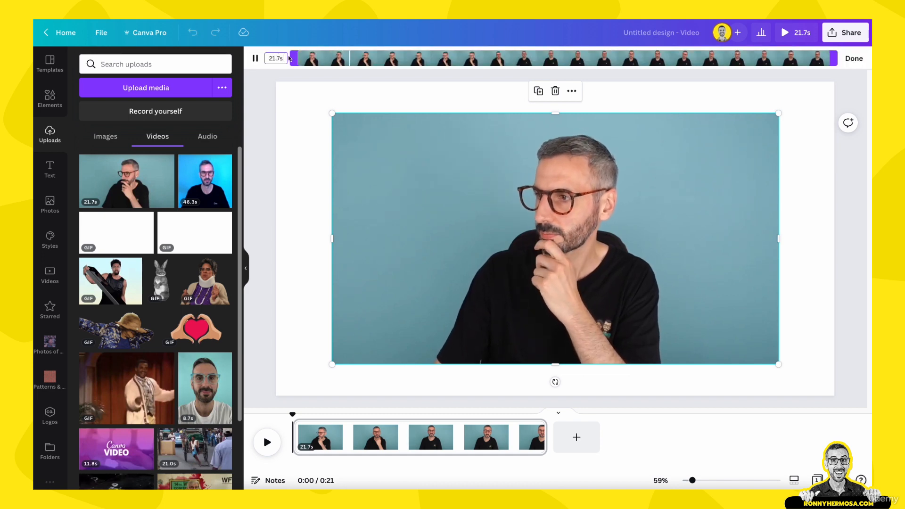
pyautogui.moveTo(293, 58); pyautogui.dragTo(355, 58)
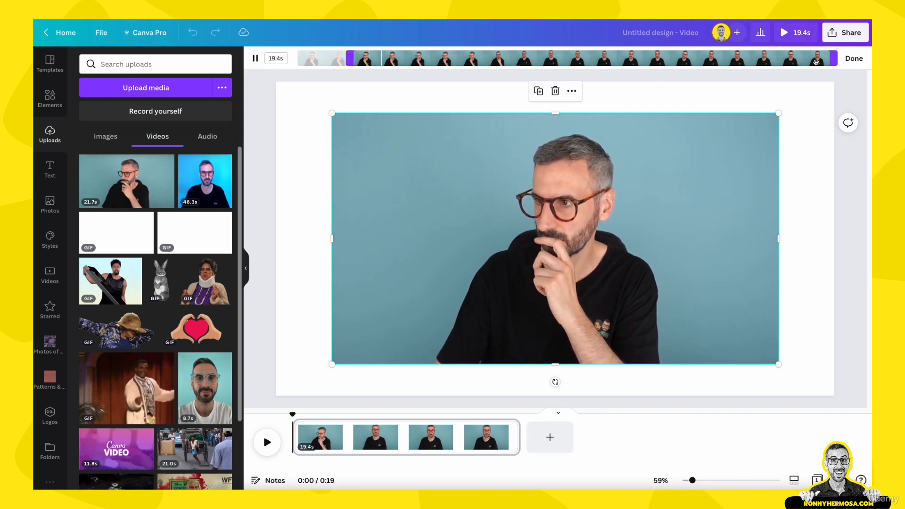
pyautogui.moveTo(830, 58)
pyautogui.mouseDown()
pyautogui.moveTo(751, 63)
pyautogui.moveTo(826, 62)
pyautogui.mouseUp()
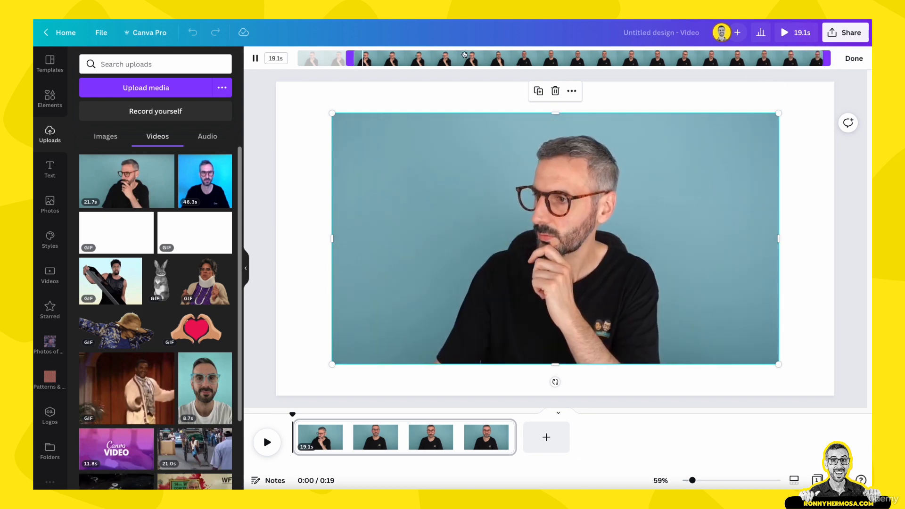
pyautogui.moveTo(354, 58); pyautogui.dragTo(579, 56)
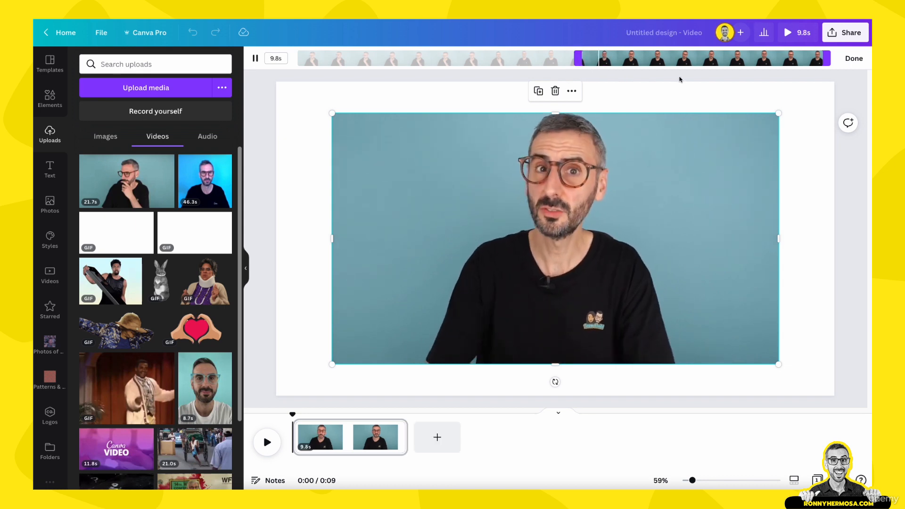
pyautogui.moveTo(829, 59); pyautogui.dragTo(747, 59)
pyautogui.click(852, 58)
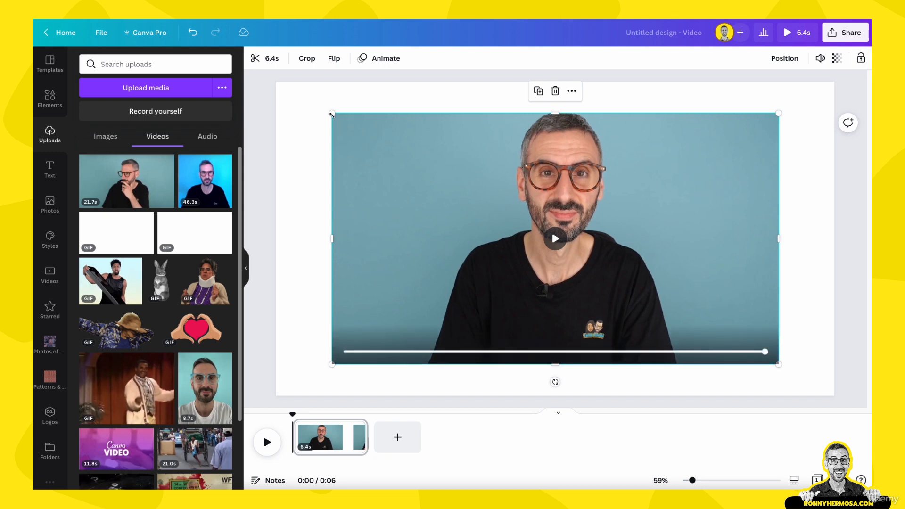
# Set the trimmed clip as the full-page background and play it back on the page
pyautogui.moveTo(331, 114)
pyautogui.mouseDown()
pyautogui.moveTo(300, 106)
pyautogui.moveTo(324, 108)
pyautogui.mouseUp()
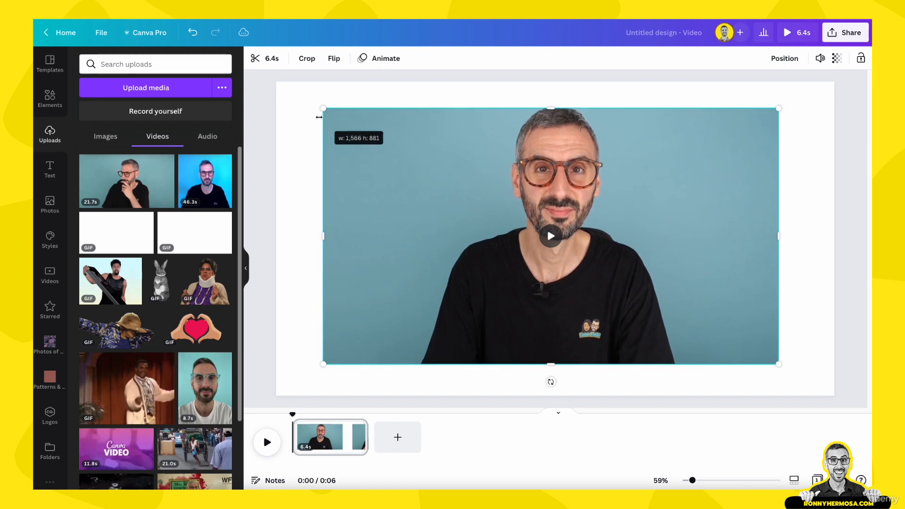
pyautogui.rightClick(375, 152)
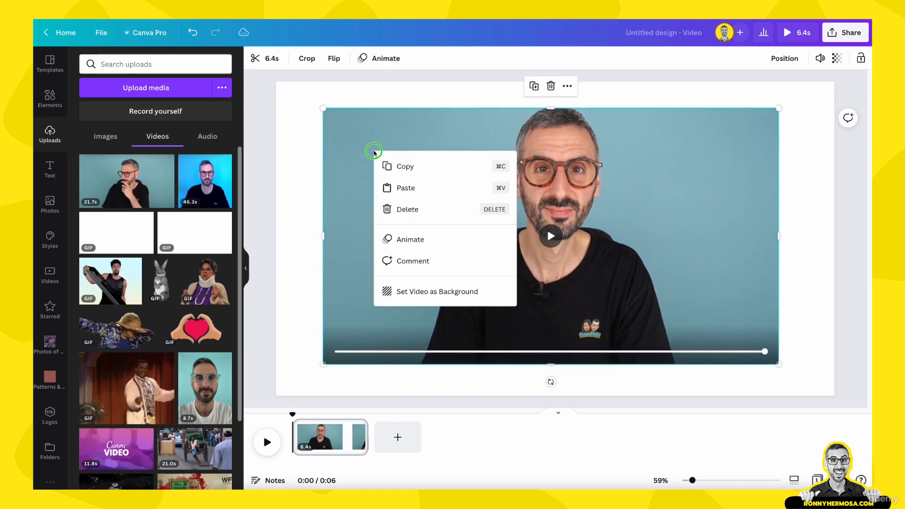
pyautogui.click(415, 292)
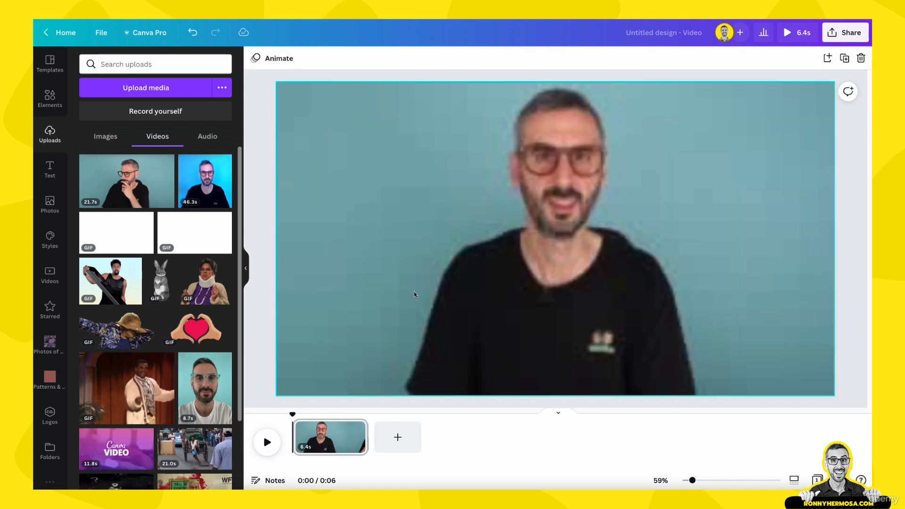
pyautogui.click(419, 256)
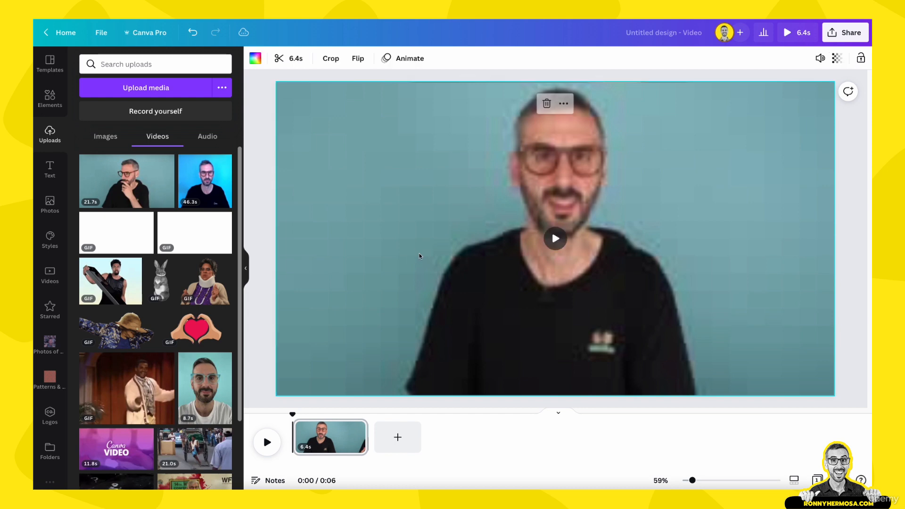
pyautogui.click(554, 240)
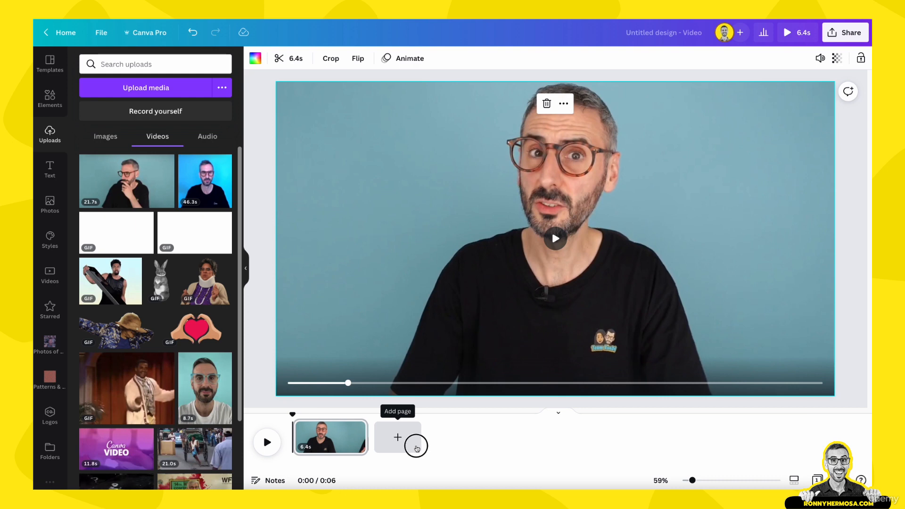
# Add a second page and open the self-recording studio with the C922 Pro Stream Webcam as camera
pyautogui.click(414, 446)
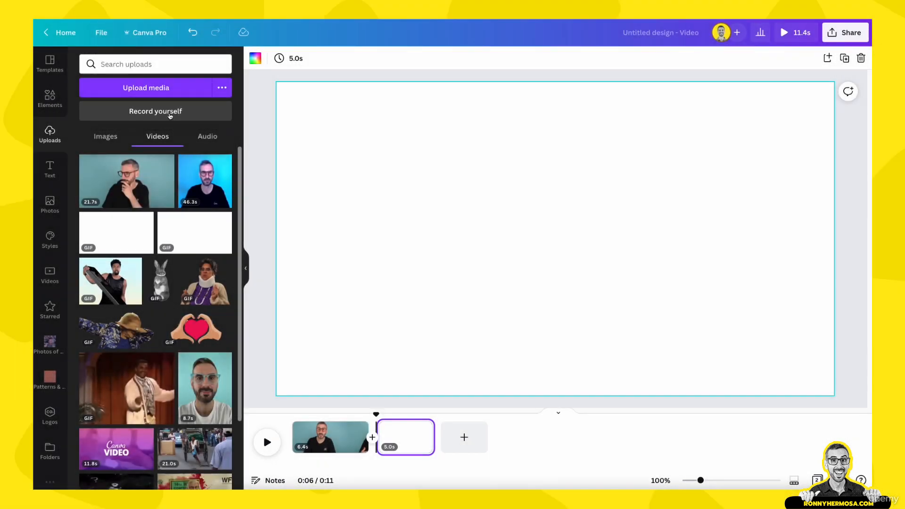
pyautogui.click(169, 113)
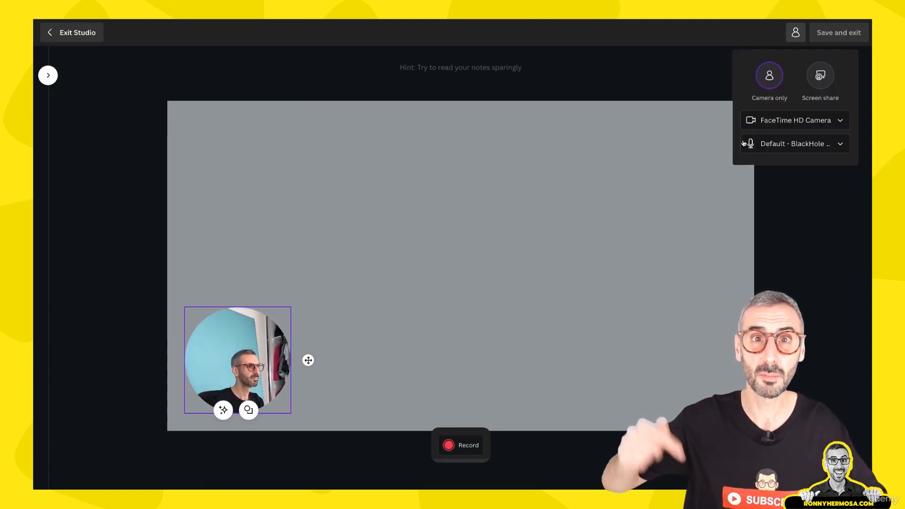
pyautogui.click(813, 126)
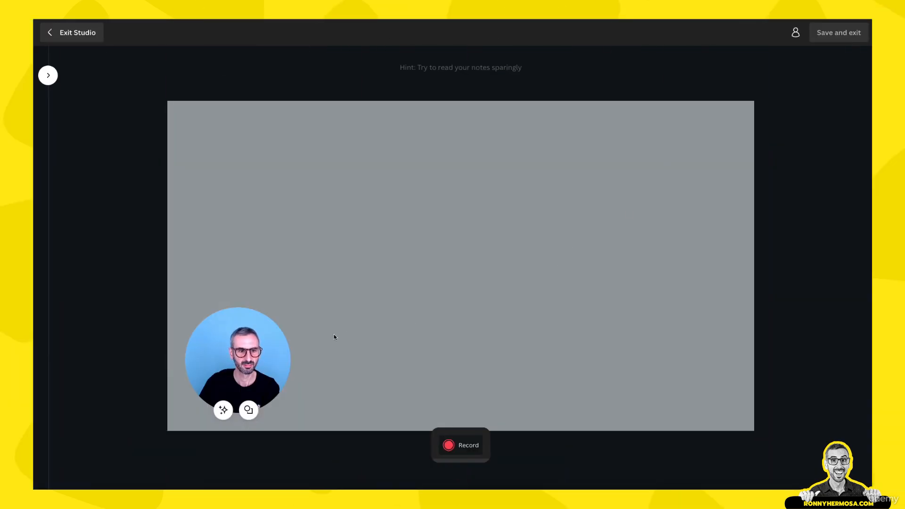
# Set the recording studio's microphone to RODE NT-USB (19f7:0003)
pyautogui.click(799, 27)
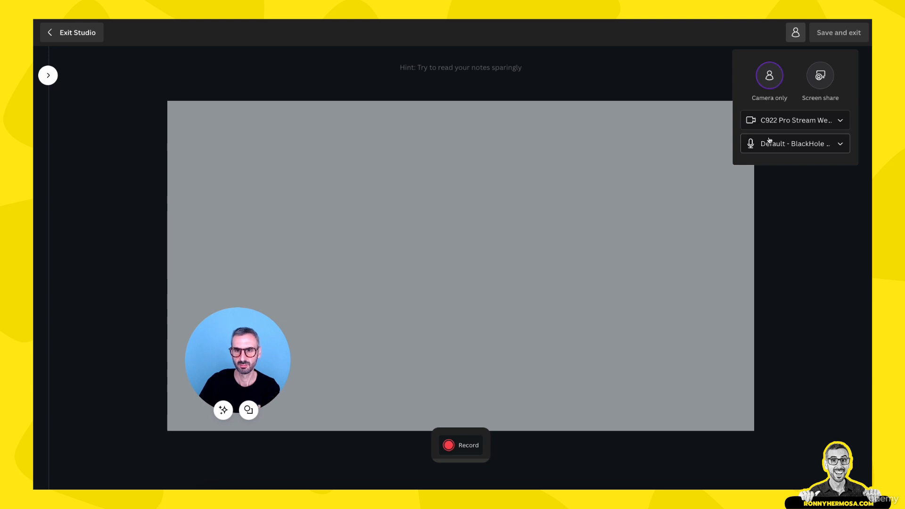
pyautogui.click(849, 148)
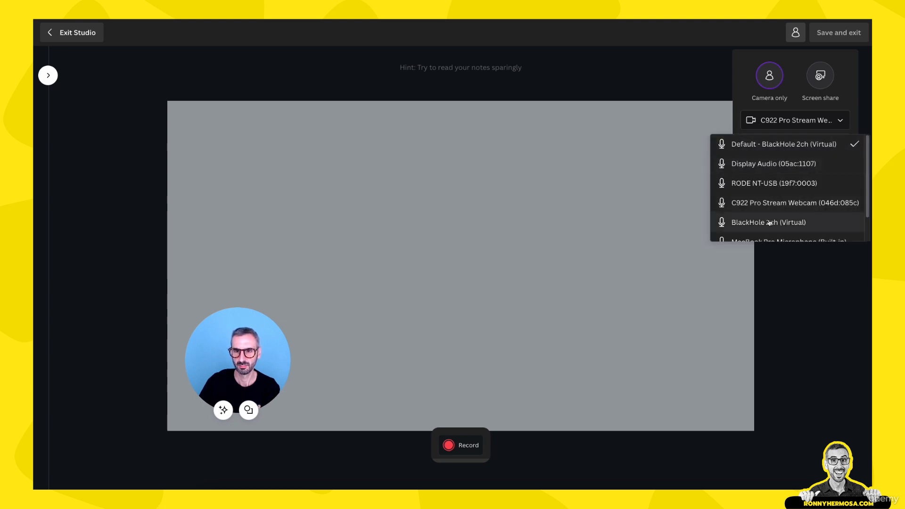
pyautogui.scroll(-1, 769, 223)
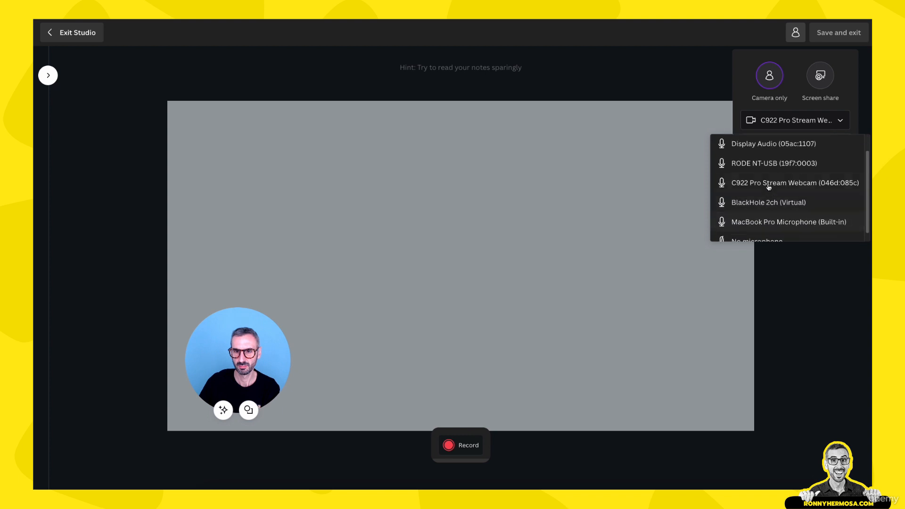
pyautogui.scroll(-1, 769, 188)
pyautogui.scroll(2, 769, 187)
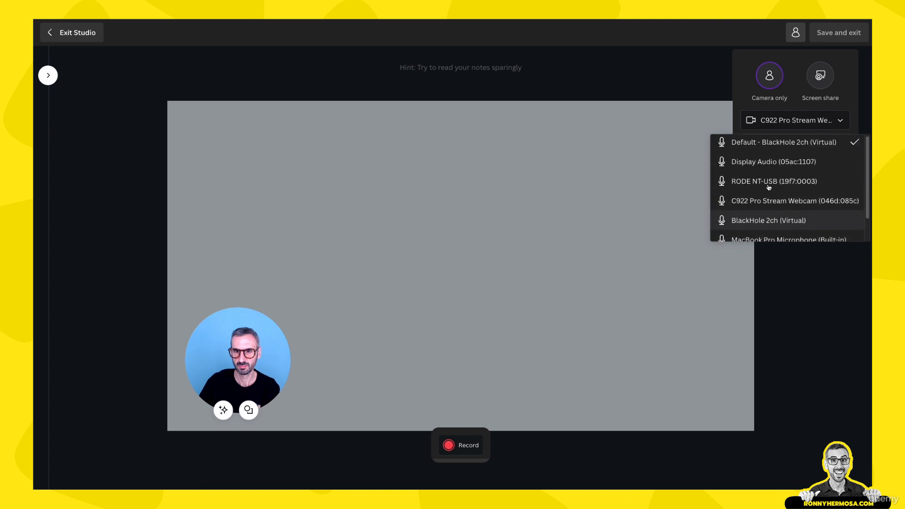
pyautogui.click(769, 186)
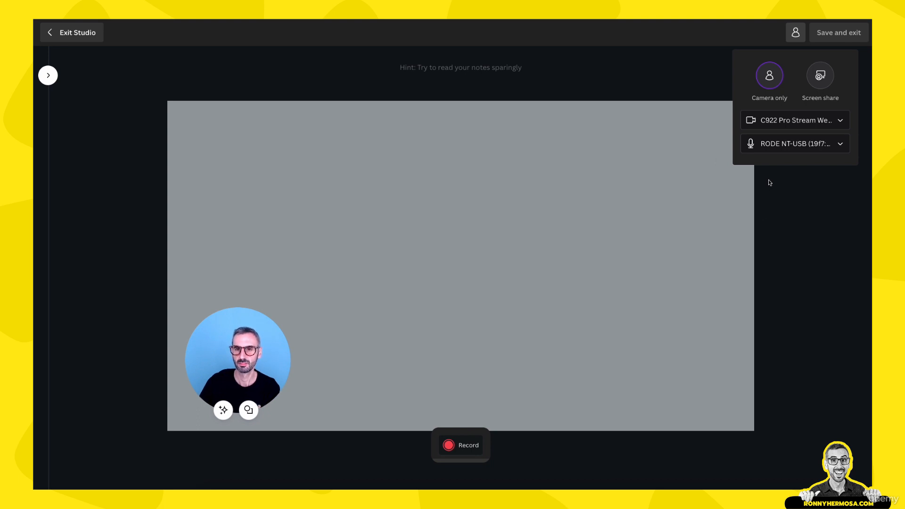
# Check which microphones and cameras are available in the recording studio's device settings
pyautogui.click(841, 144)
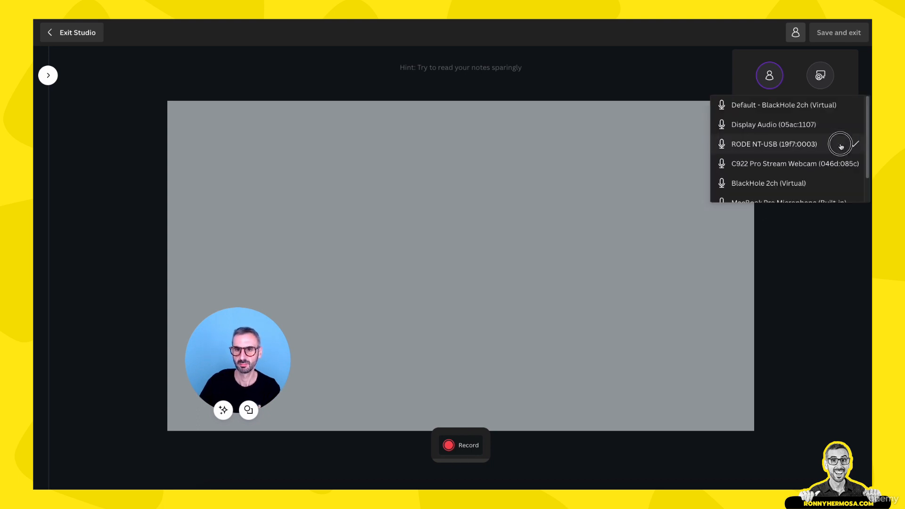
pyautogui.scroll(-1, 748, 195)
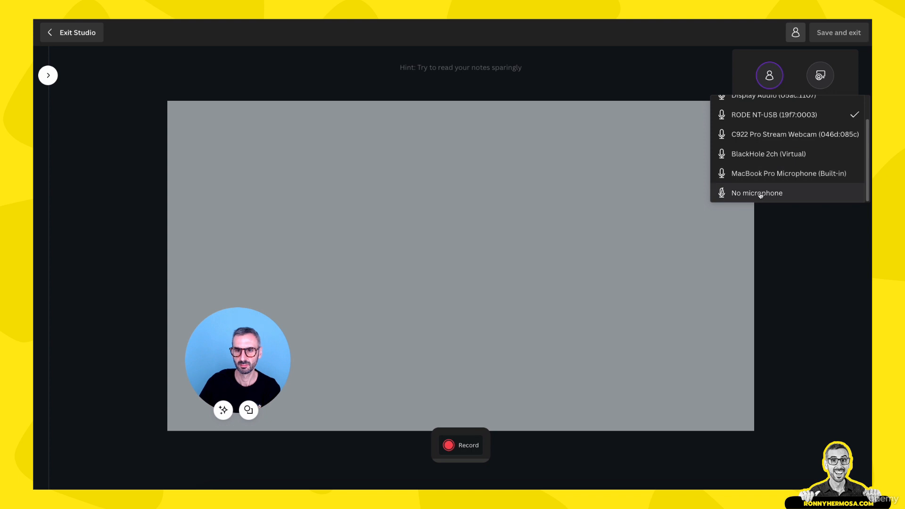
pyautogui.scroll(1, 801, 134)
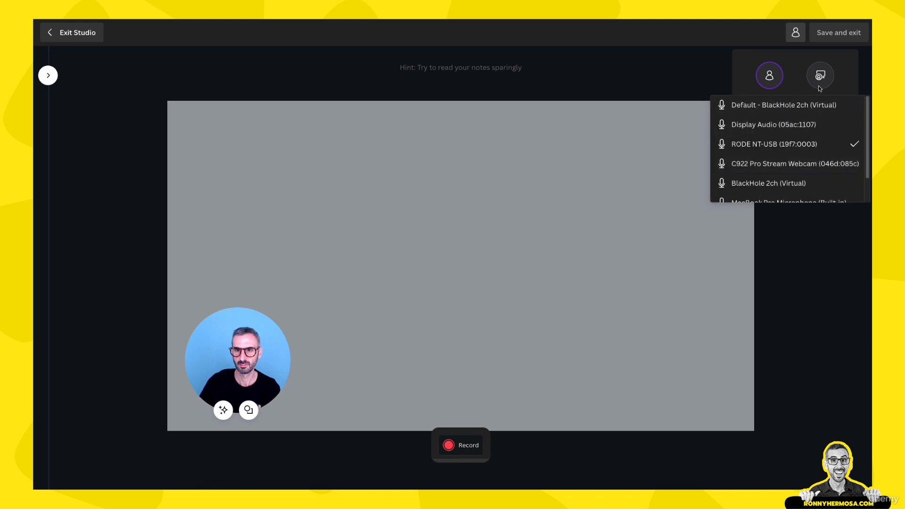
pyautogui.click(790, 89)
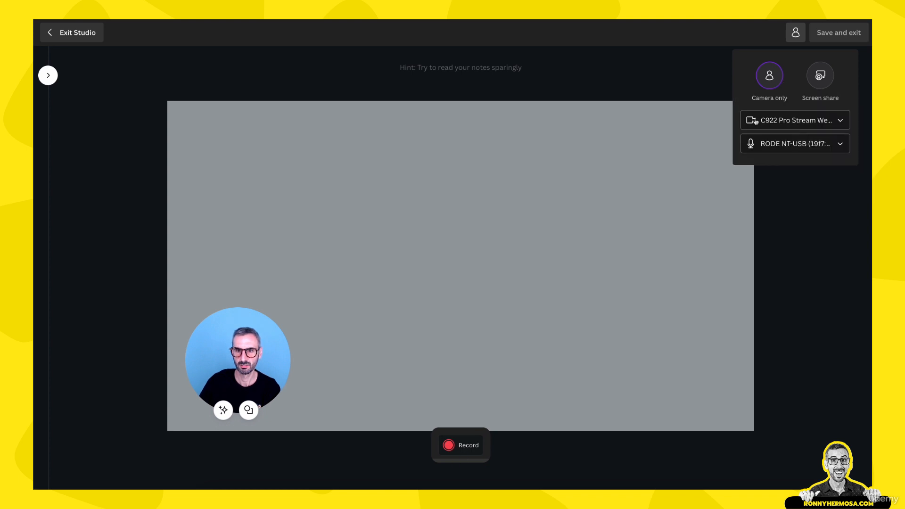
pyautogui.click(769, 122)
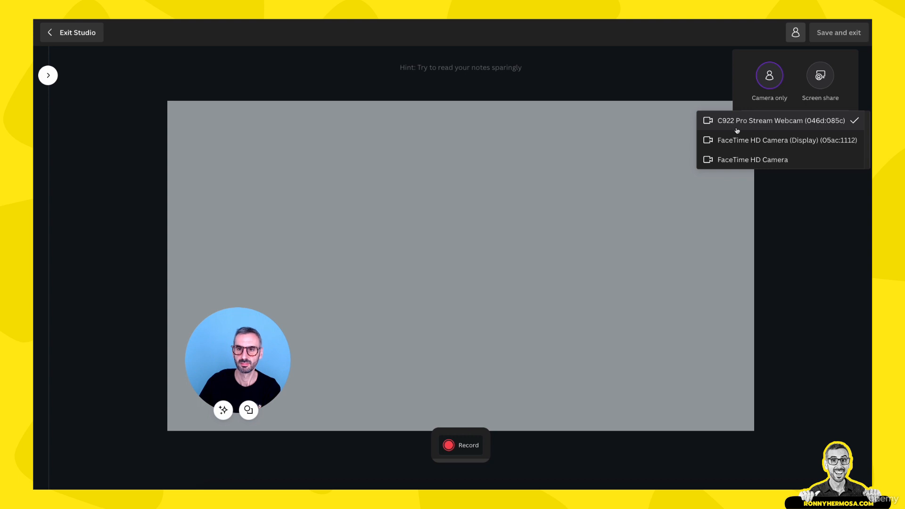
pyautogui.click(736, 103)
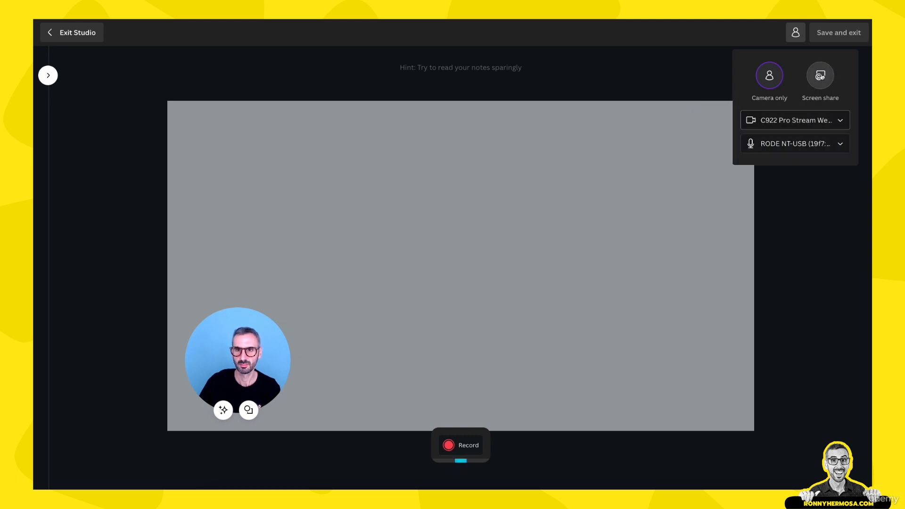
pyautogui.click(821, 77)
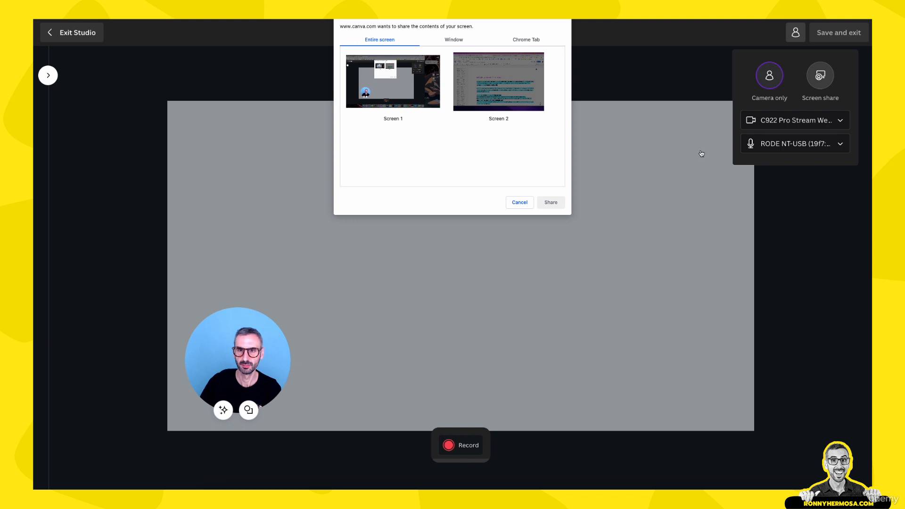
pyautogui.click(519, 202)
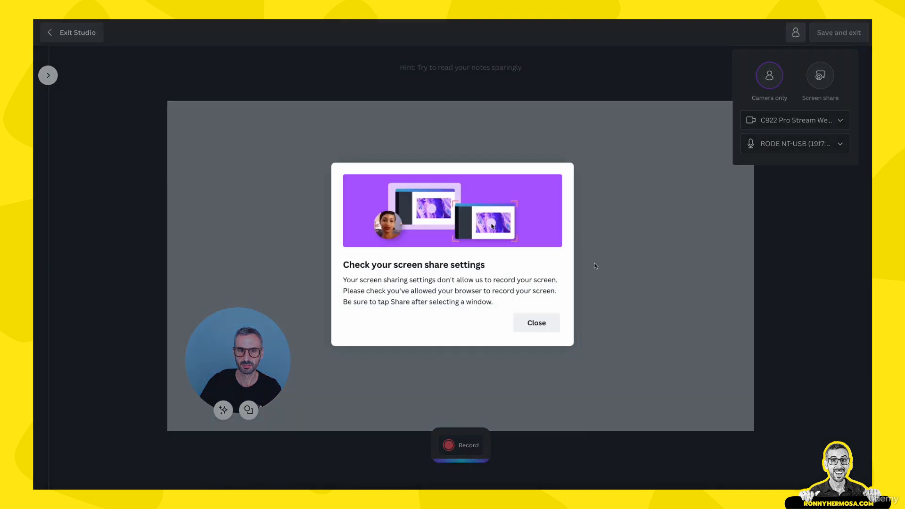
pyautogui.click(547, 324)
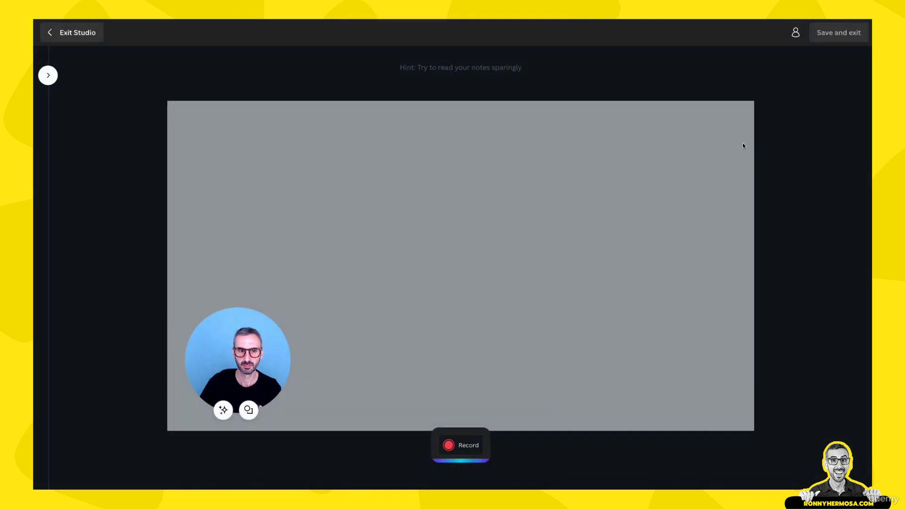
pyautogui.click(801, 33)
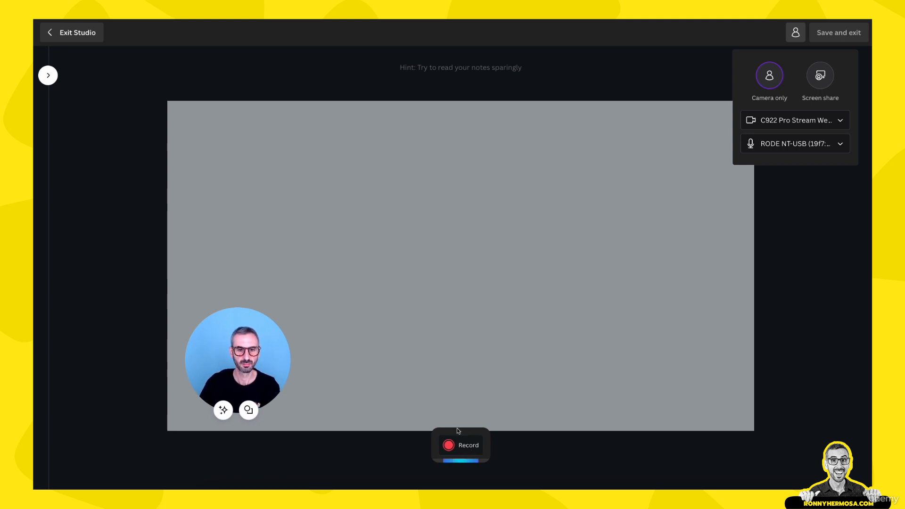
# Leave the recording studio and paste the script beginning "Hello everyone and welcome to lecture 01 of the course" into page 1's notes
pyautogui.click(83, 35)
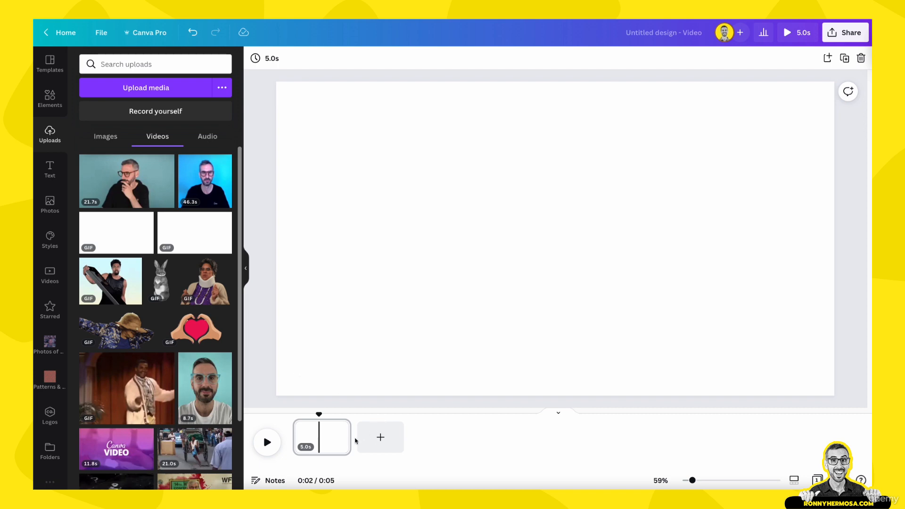
pyautogui.click(336, 437)
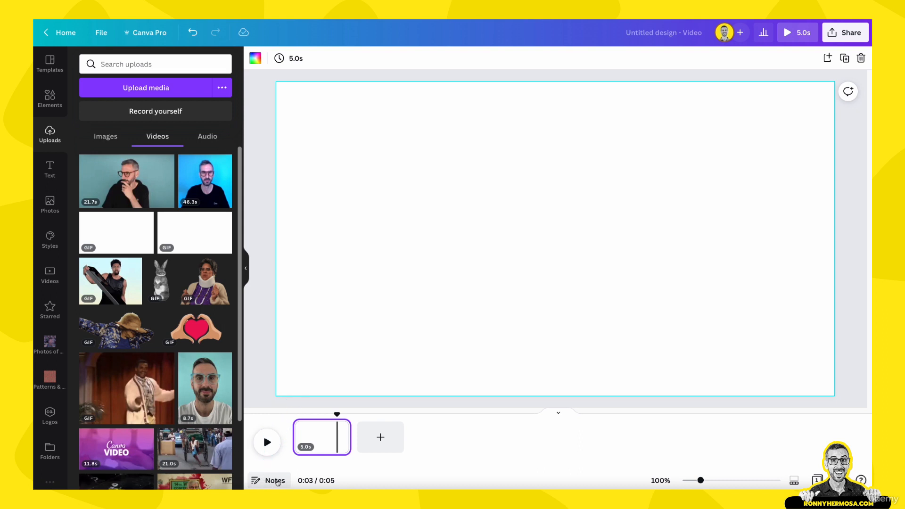
pyautogui.click(276, 481)
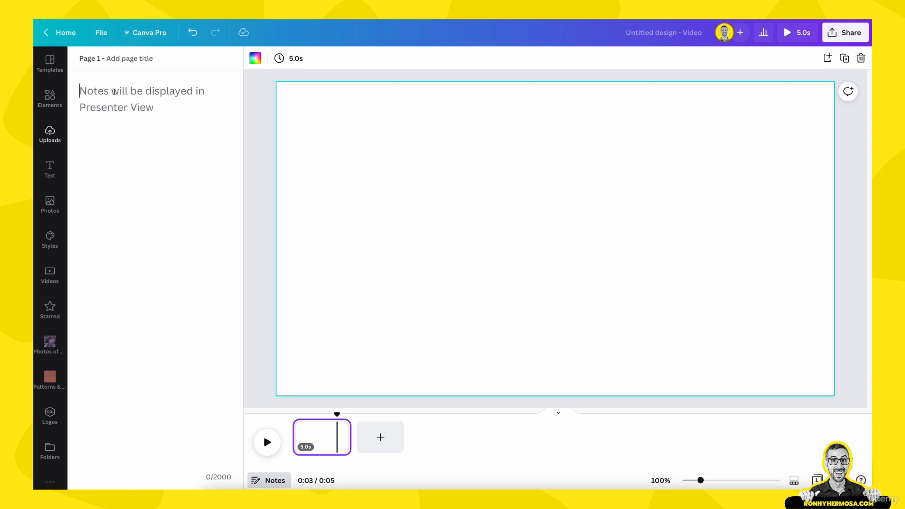
pyautogui.write("Hello everyone and welcome to lecture 01 of the course. In this video I'm going to give you a tour of the Canva Homepage.  Let's start with the top navigation bar, right here at the top of your screen.")
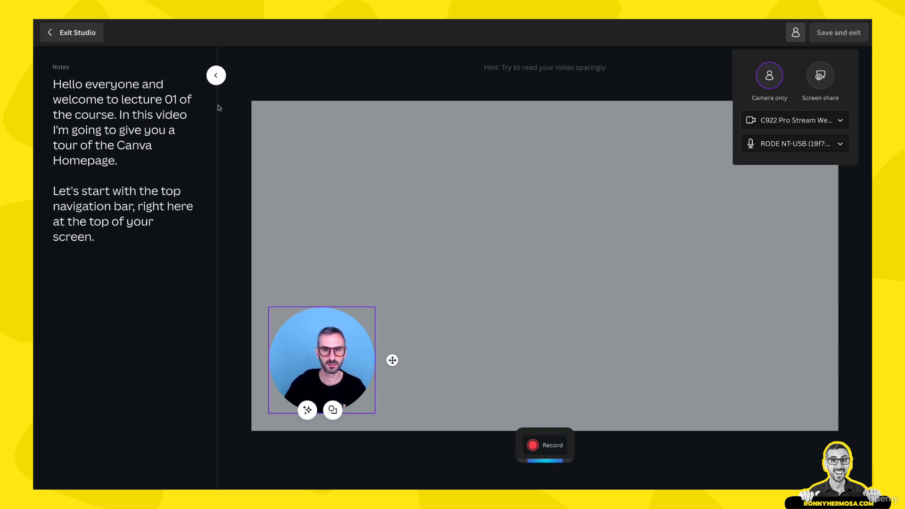
# Dismiss the studio's device settings, and hide and redisplay the notes beside the recording area
pyautogui.click(372, 80)
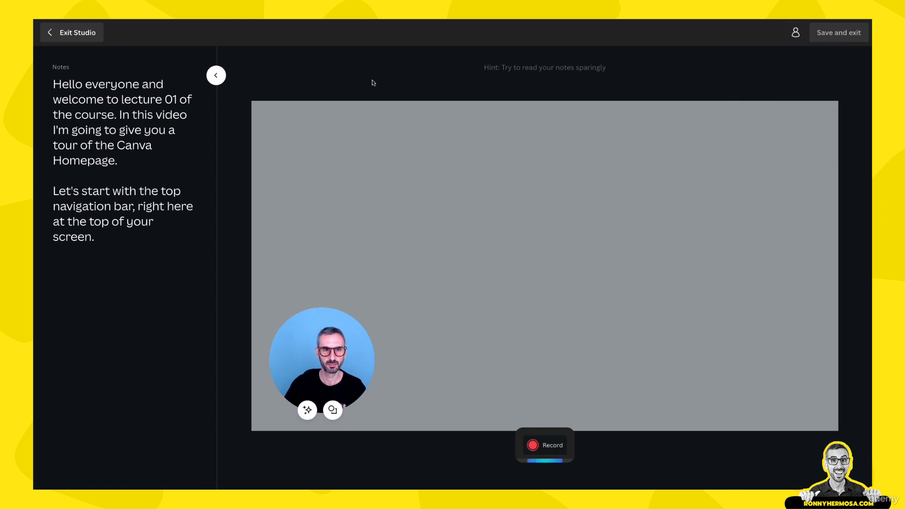
pyautogui.click(216, 77)
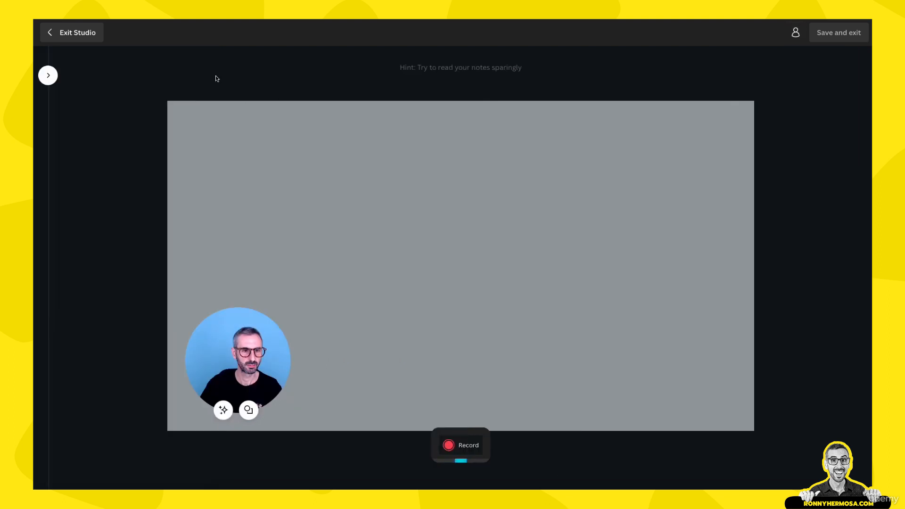
pyautogui.click(48, 76)
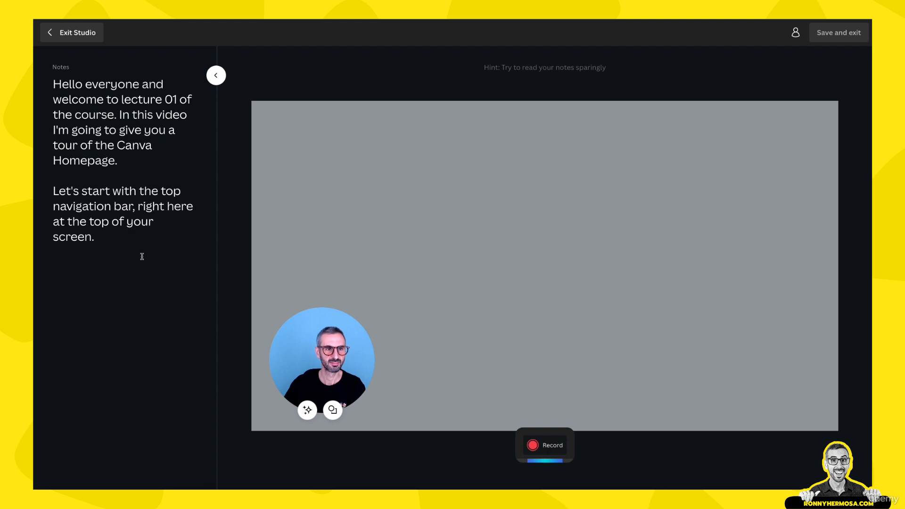
# Record a webcam clip of about 50 seconds in the studio, pausing and resuming it once before finishing the take
pyautogui.click(539, 446)
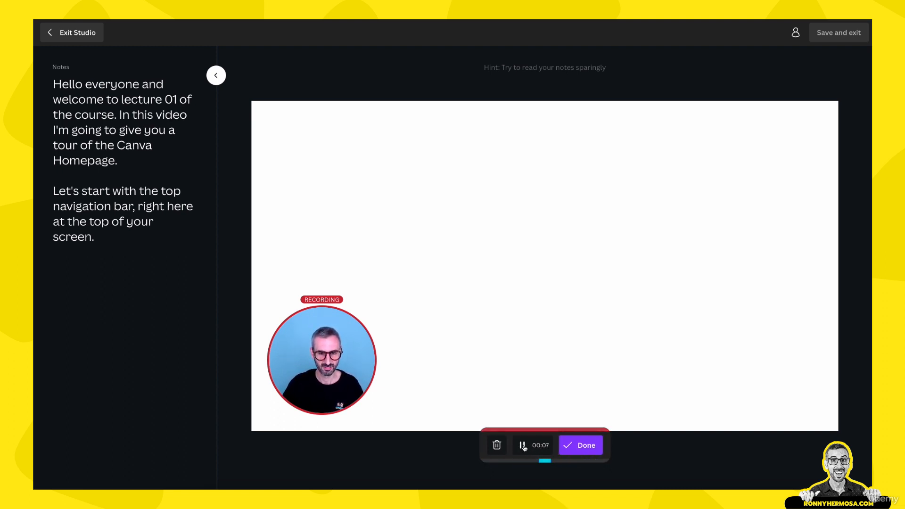
pyautogui.click(524, 446)
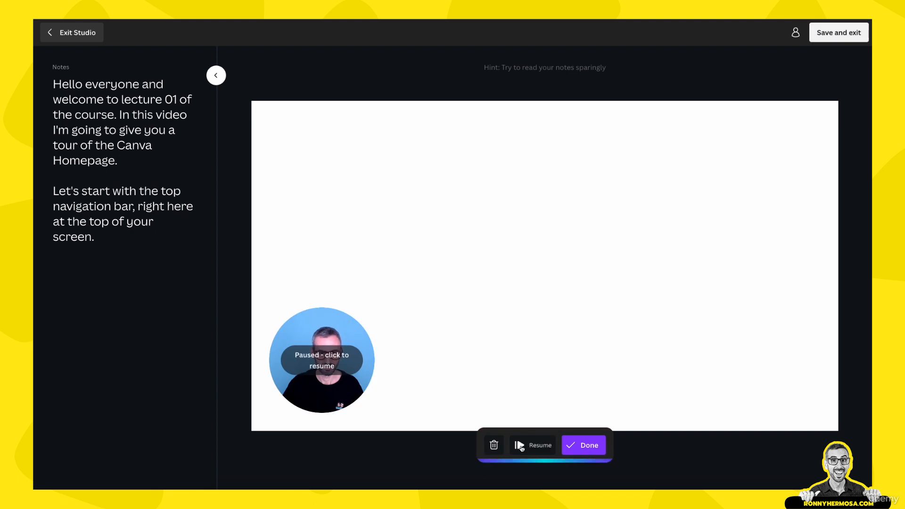
pyautogui.click(522, 447)
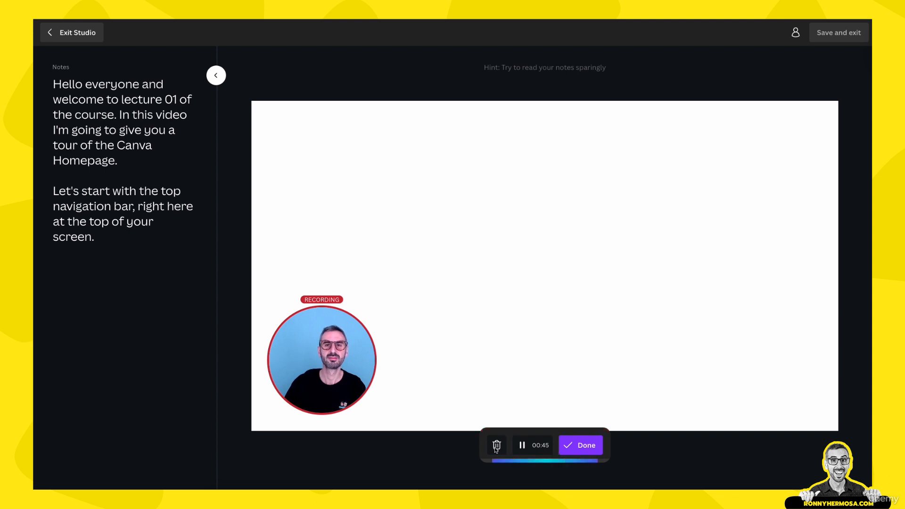
pyautogui.click(581, 446)
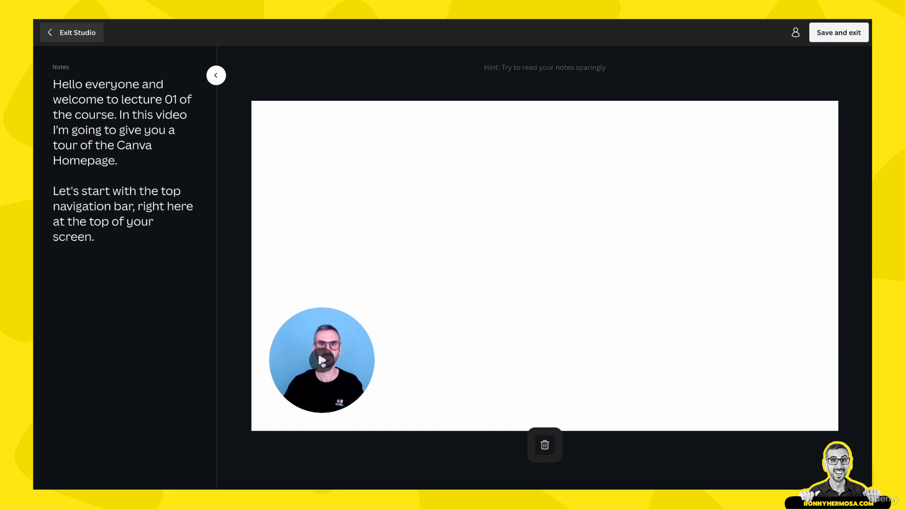
# Preview the finished webcam take and save it to the page, leaving the studio
pyautogui.click(324, 362)
pyautogui.click(322, 364)
pyautogui.click(843, 32)
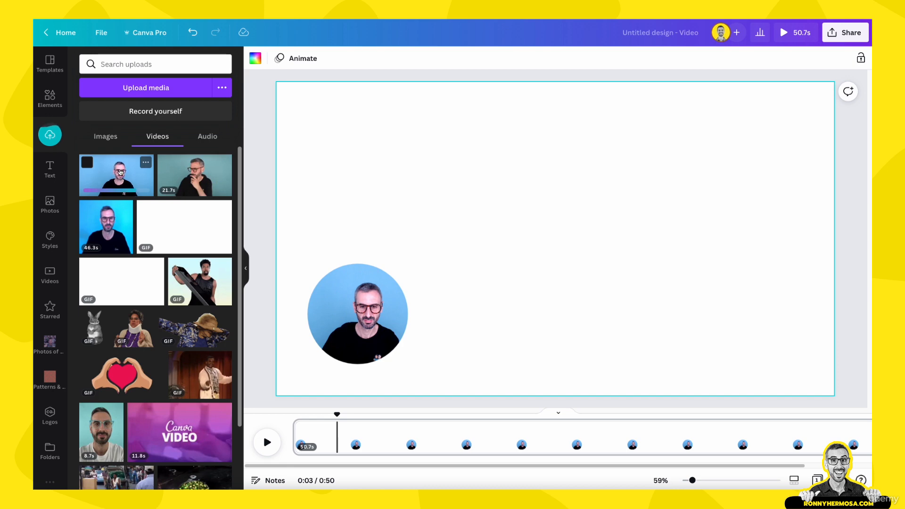
# Detach the webcam recording from its circular frame on the page and delete the empty frame
pyautogui.moveTo(120, 172); pyautogui.dragTo(370, 315)
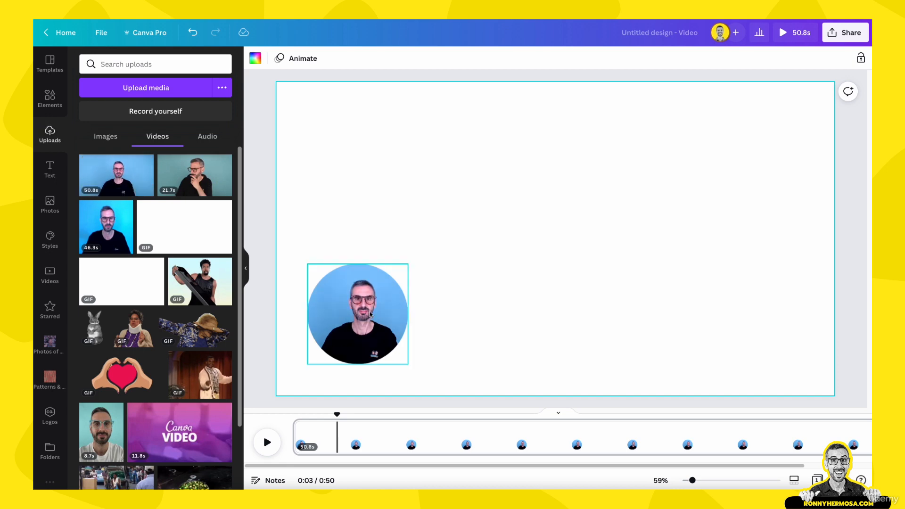
pyautogui.rightClick(371, 312)
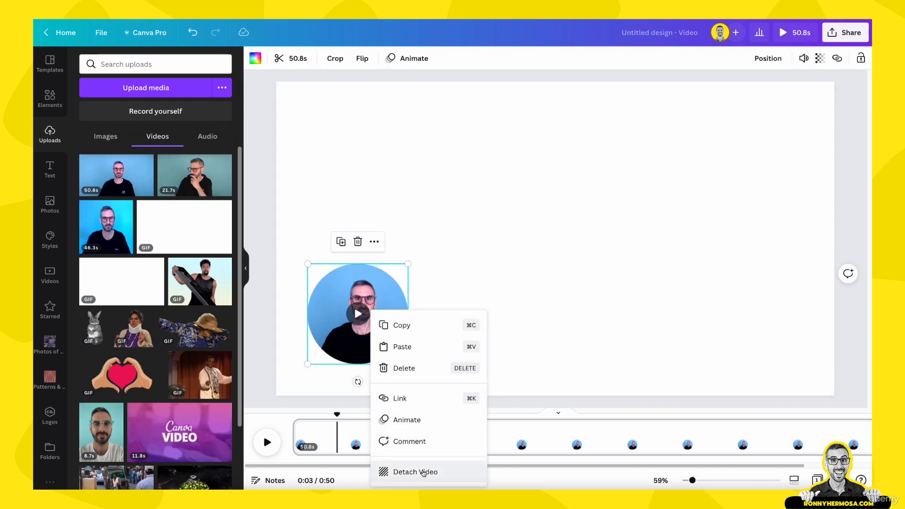
pyautogui.click(423, 470)
pyautogui.click(317, 321)
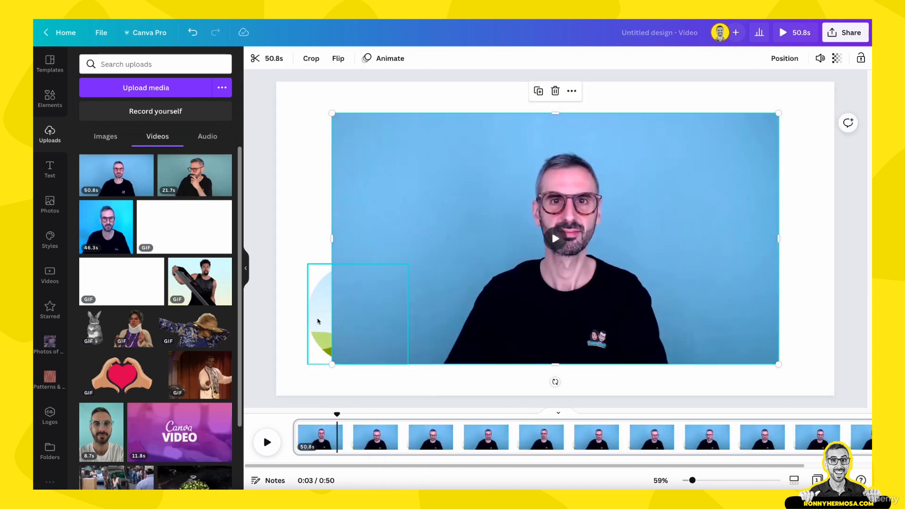
pyautogui.press('Delete')
# Enlarge the detached webcam video slightly and set it as the page background
pyautogui.click(547, 232)
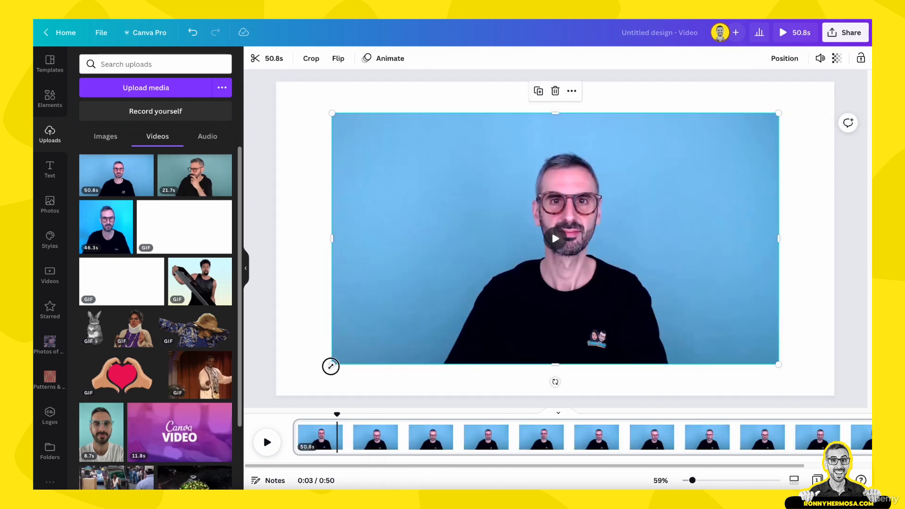
pyautogui.moveTo(330, 366); pyautogui.dragTo(318, 377)
pyautogui.rightClick(344, 336)
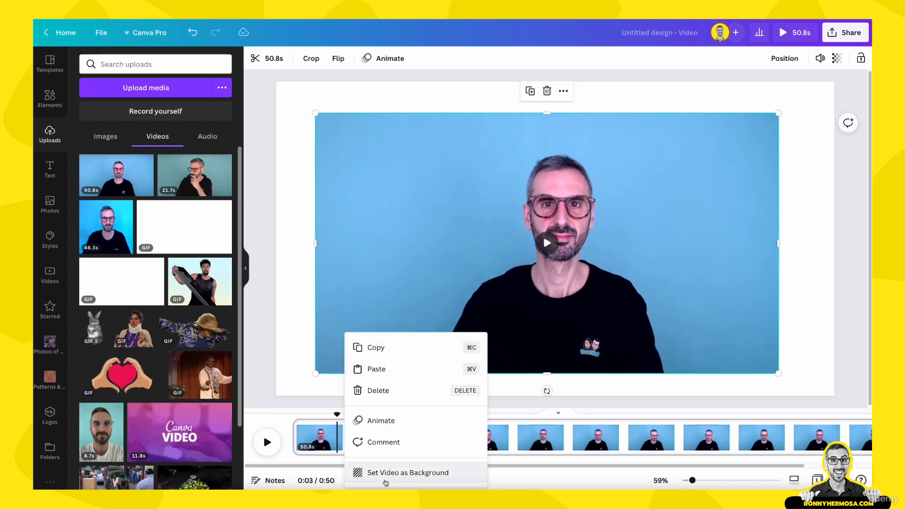
pyautogui.click(385, 476)
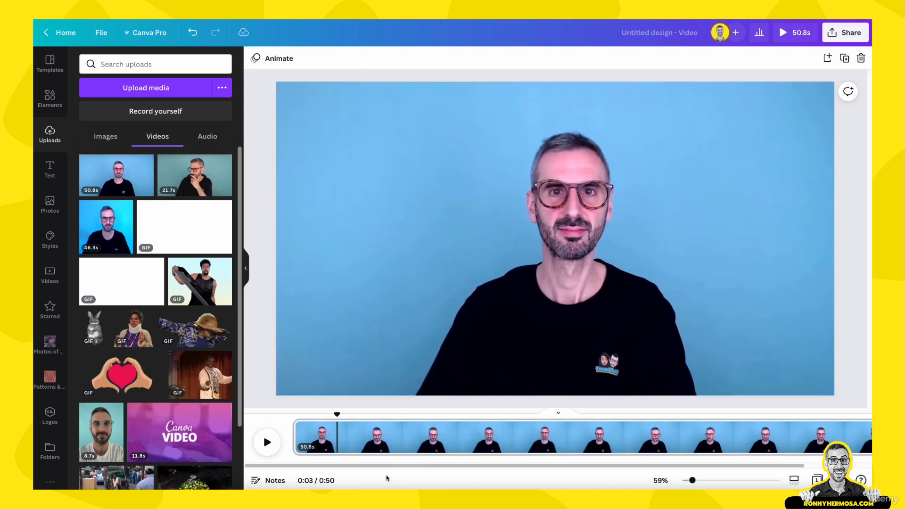
# Trim the start and end of the background webcam clip down to 20.7 seconds
pyautogui.click(333, 315)
pyautogui.click(293, 57)
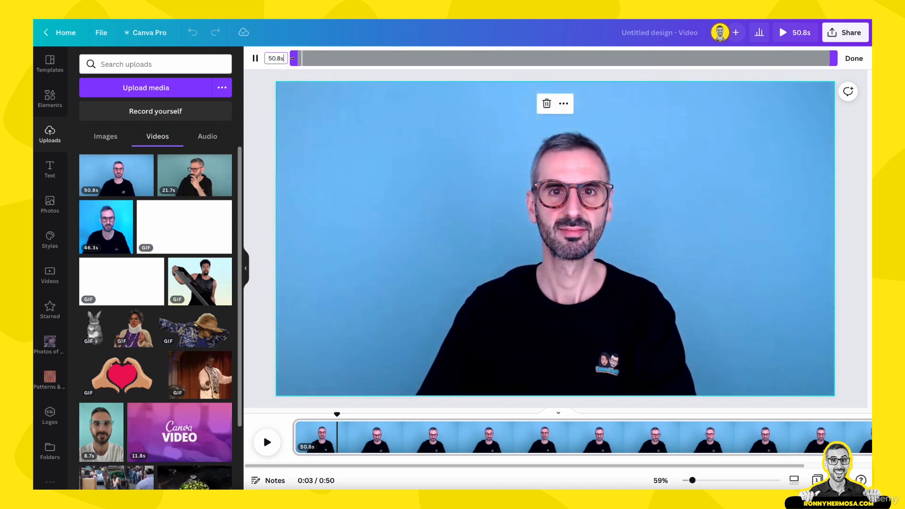
pyautogui.moveTo(299, 58); pyautogui.dragTo(452, 64)
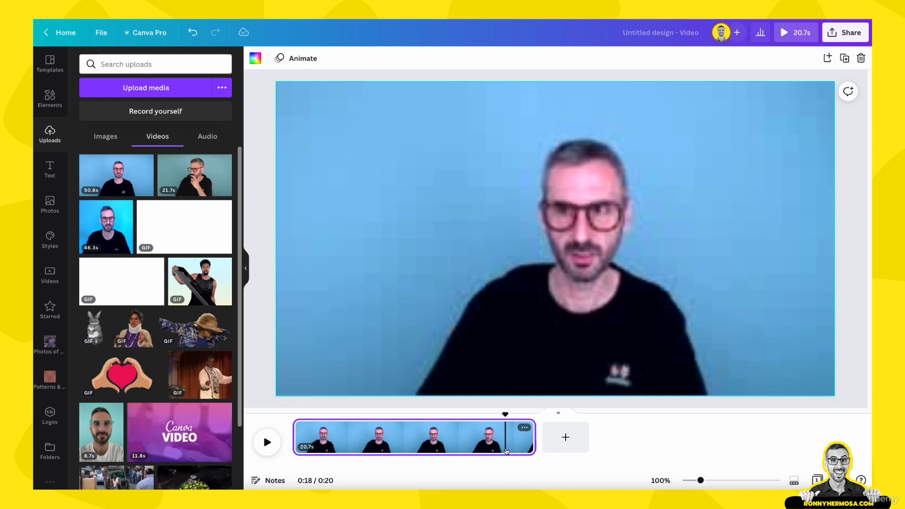
# Copy and paste the webcam page as a second page and shorten the copy to 10.5 seconds on the timeline
pyautogui.press('super+c')
pyautogui.press('super+v')
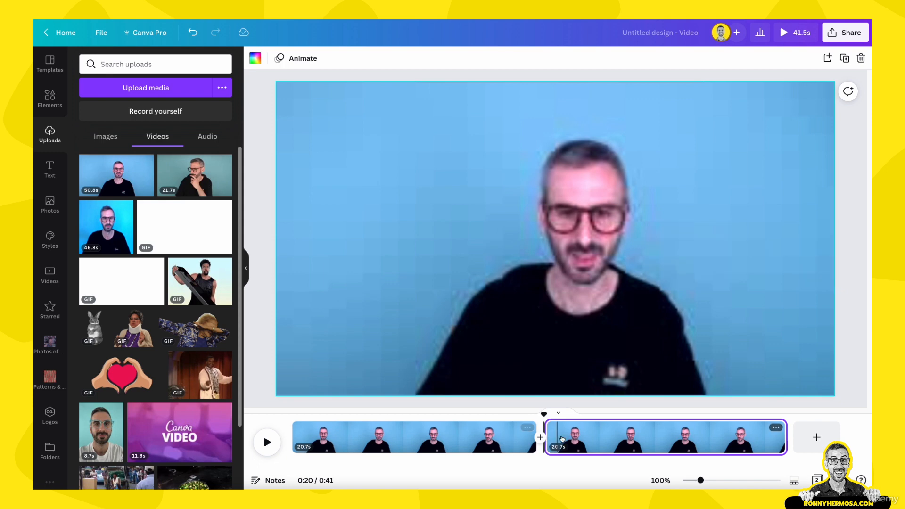
pyautogui.click(606, 441)
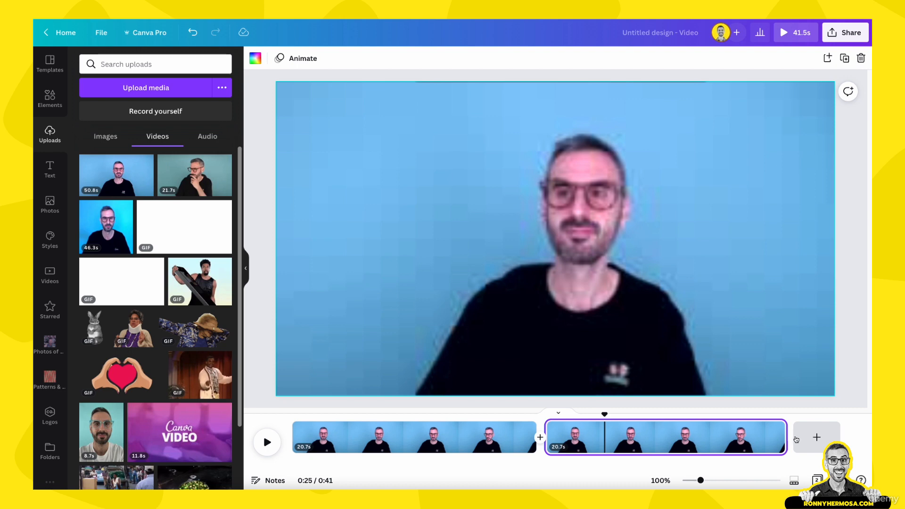
pyautogui.moveTo(785, 438); pyautogui.dragTo(667, 437)
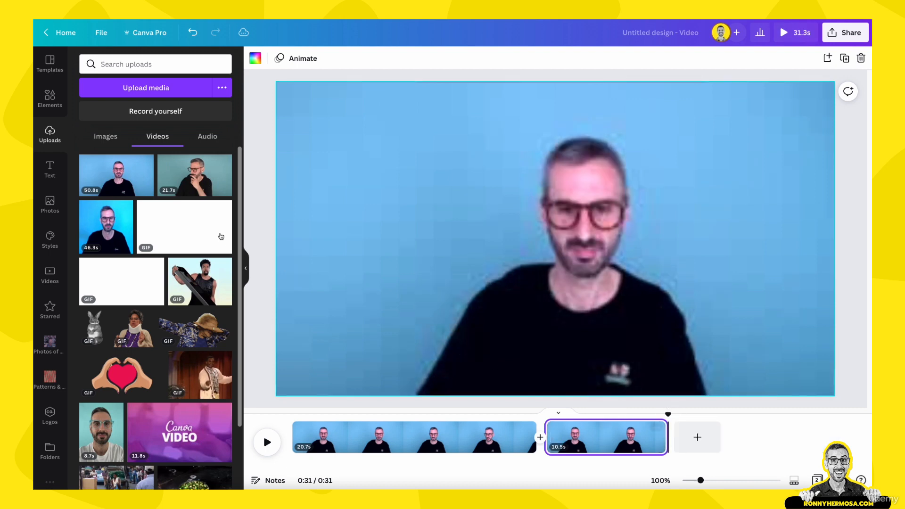
# Reopen the self-recording studio and start a screen share of the "Home - Canva" browser tab
pyautogui.click(157, 110)
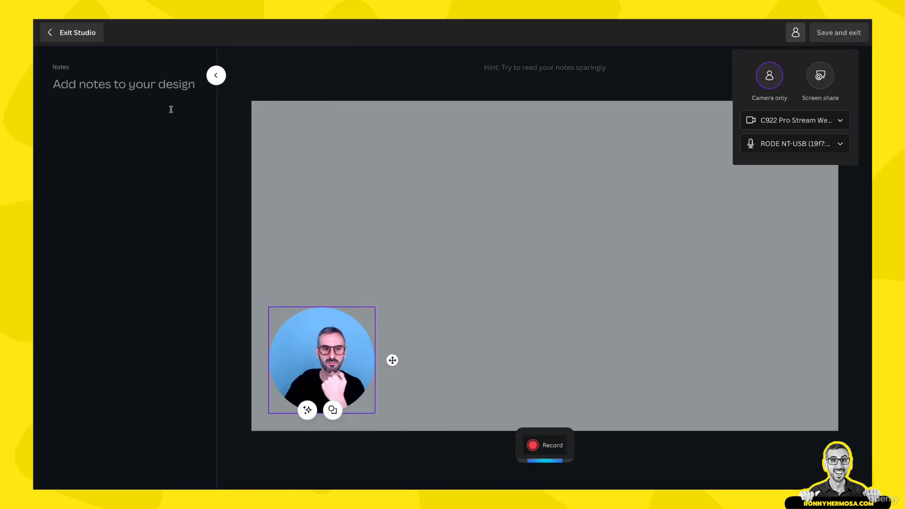
pyautogui.click(811, 81)
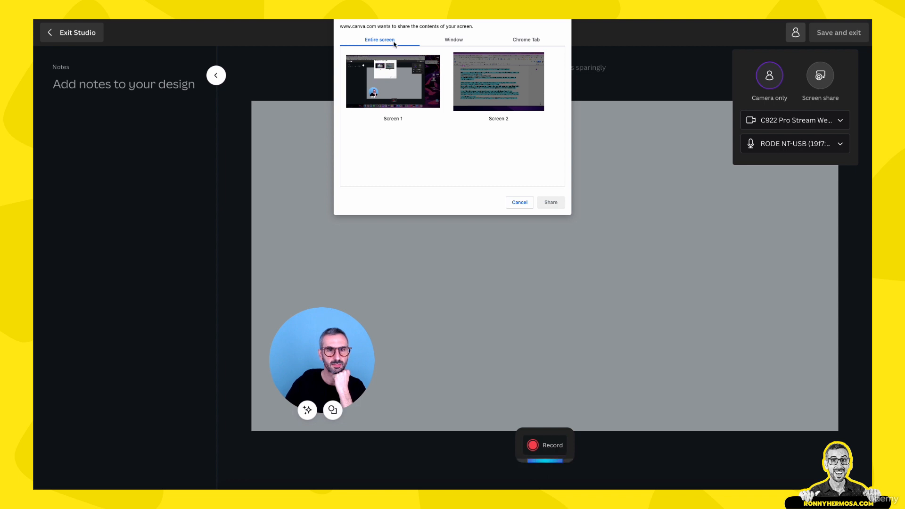
pyautogui.click(454, 41)
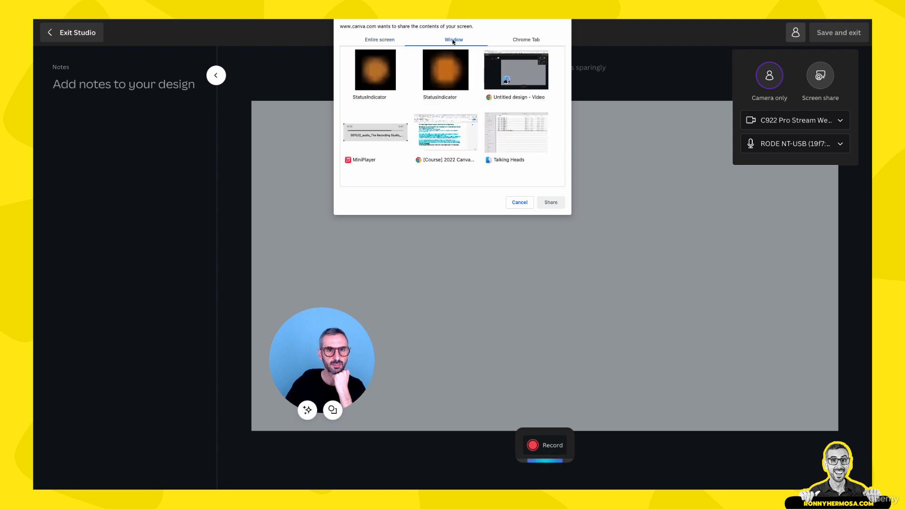
pyautogui.click(515, 41)
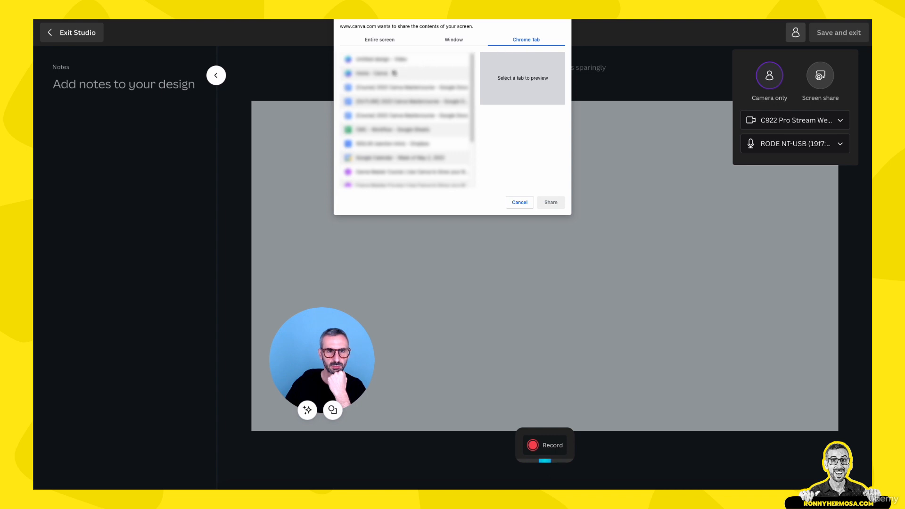
pyautogui.click(380, 74)
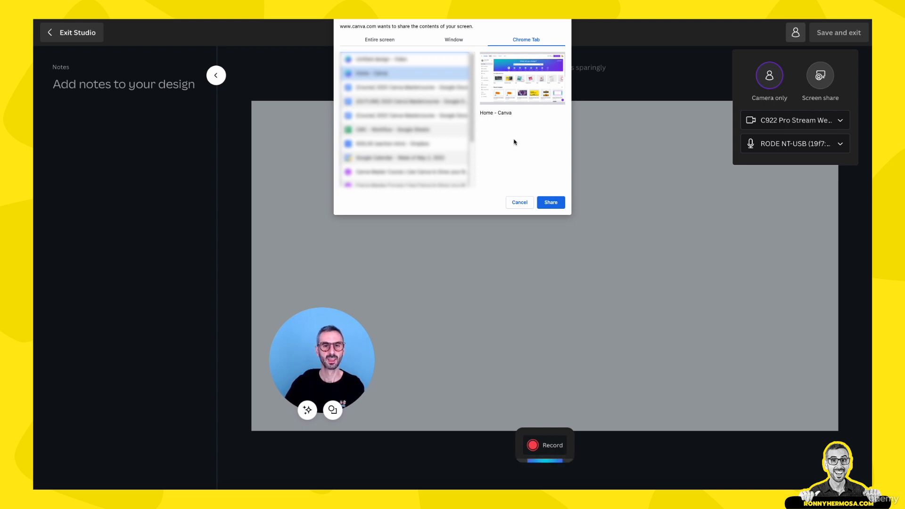
pyautogui.click(555, 202)
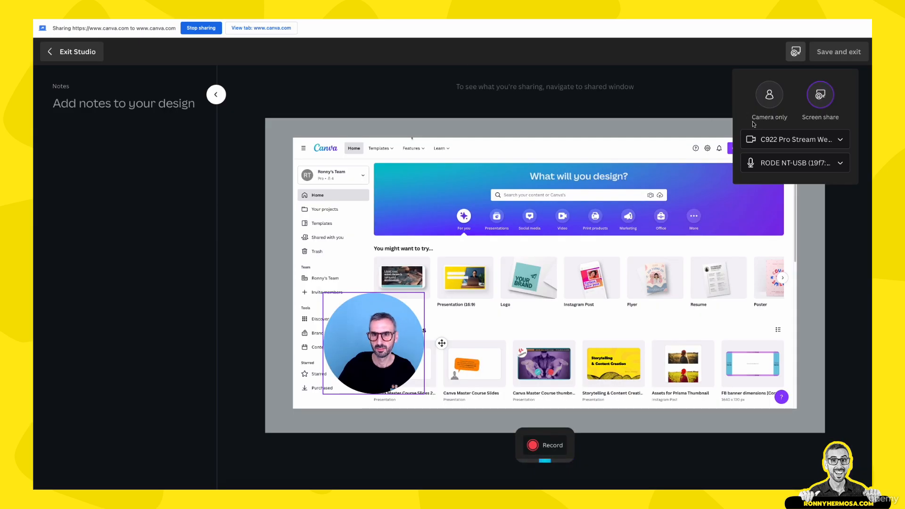
# Set the screen-share recording to use no camera and close the recording source settings
pyautogui.click(754, 140)
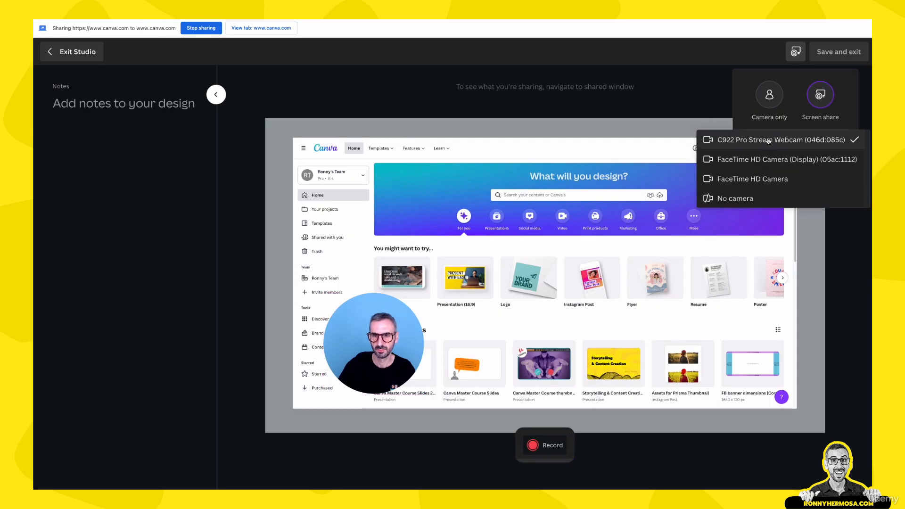
pyautogui.click(729, 199)
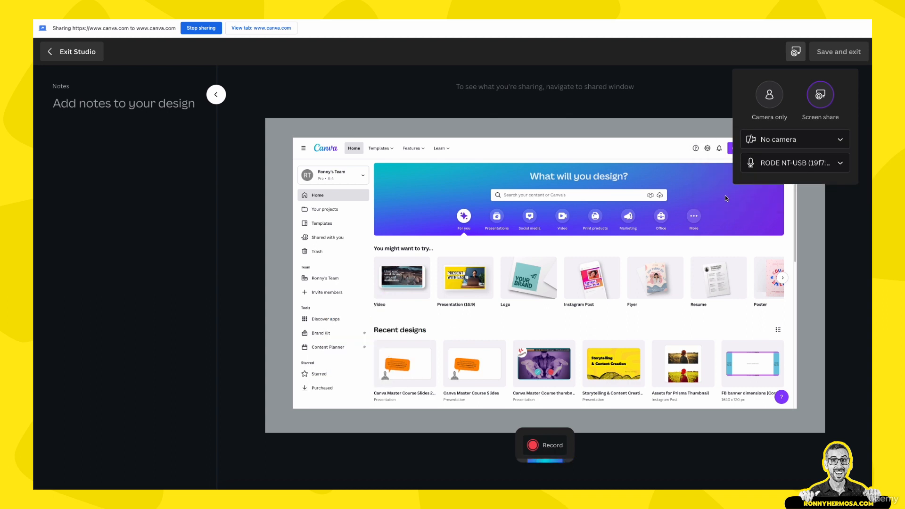
pyautogui.click(620, 110)
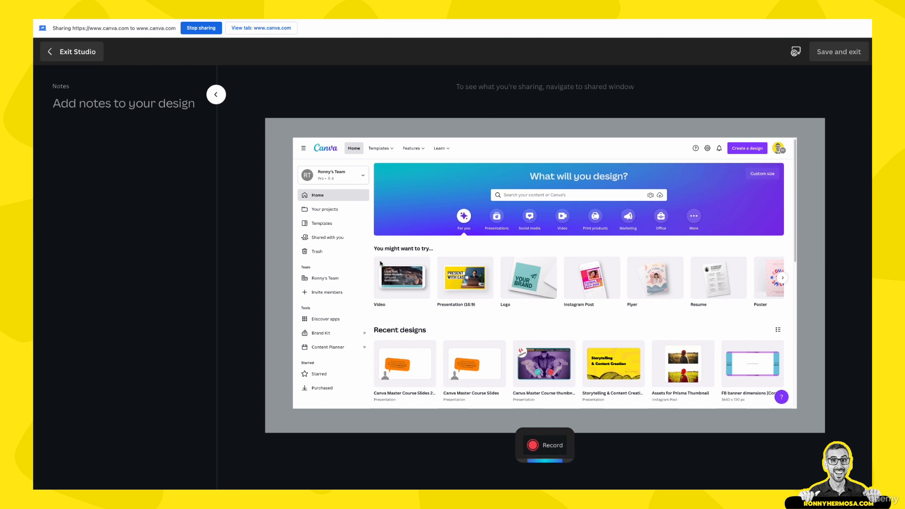
# Record the shared Canva homepage while scrolling down it, finish the recording and save it into the design
pyautogui.click(540, 449)
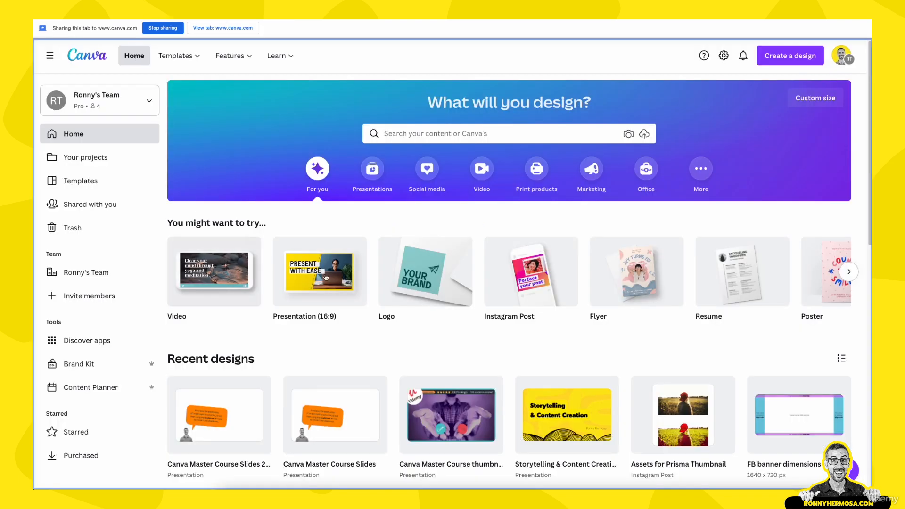
pyautogui.moveTo(418, 271)
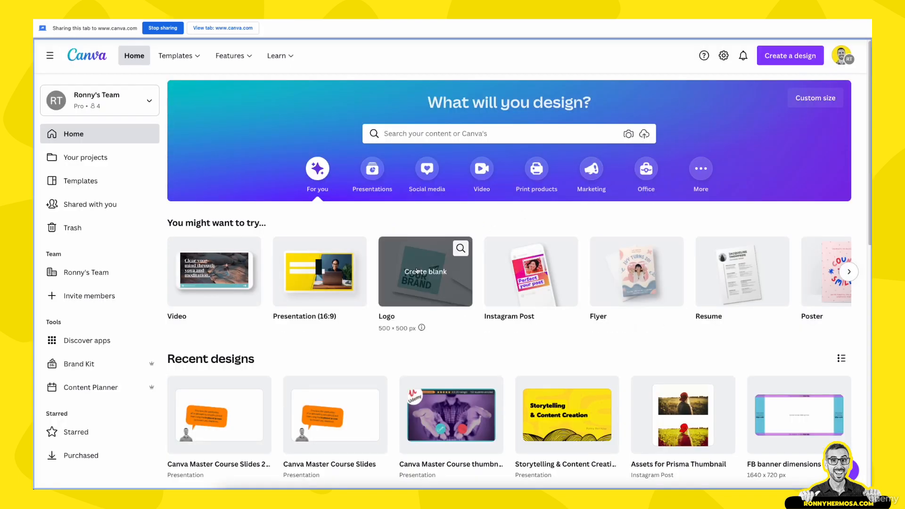
pyautogui.scroll(-1, 418, 271)
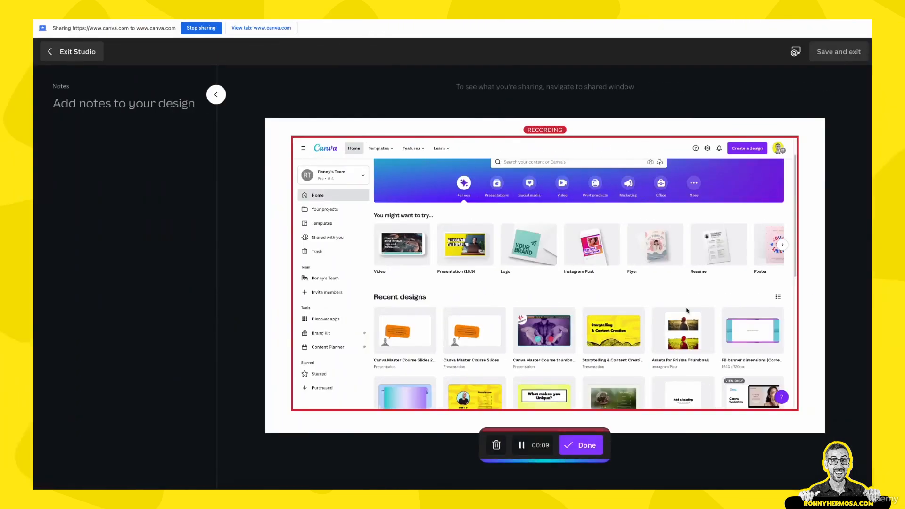
pyautogui.click(589, 446)
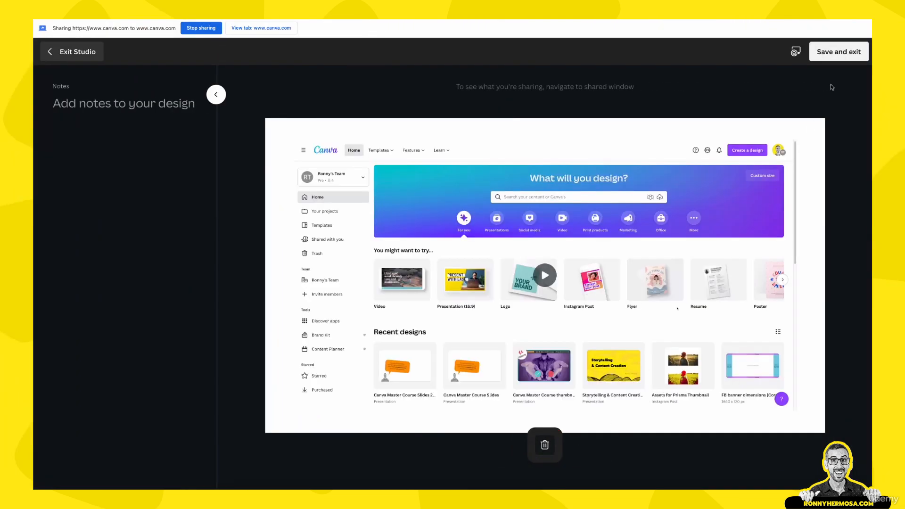
pyautogui.click(839, 52)
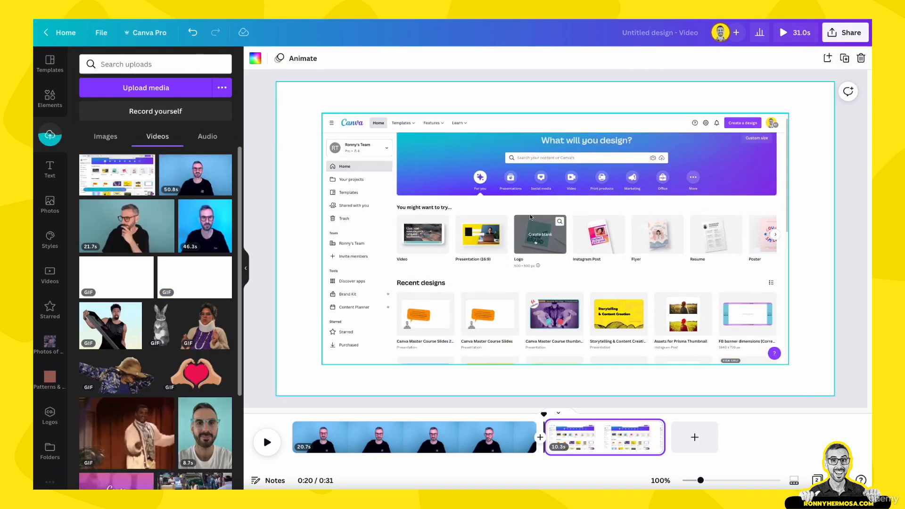
# Set the screen recording on the second page as the page background
pyautogui.click(531, 217)
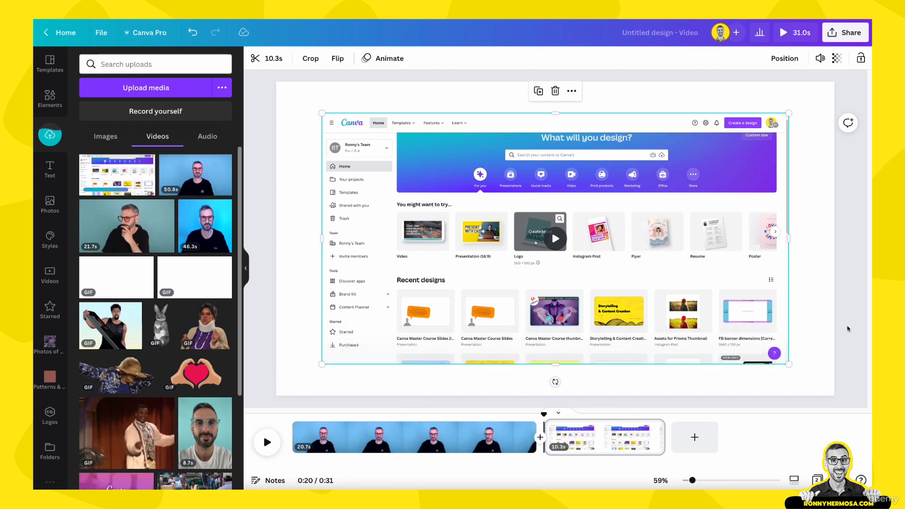
pyautogui.click(806, 338)
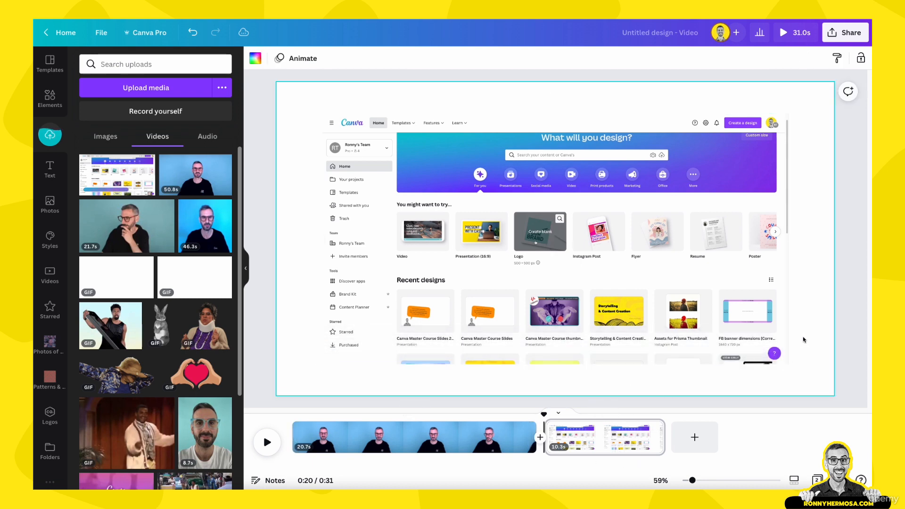
pyautogui.click(506, 445)
pyautogui.click(580, 436)
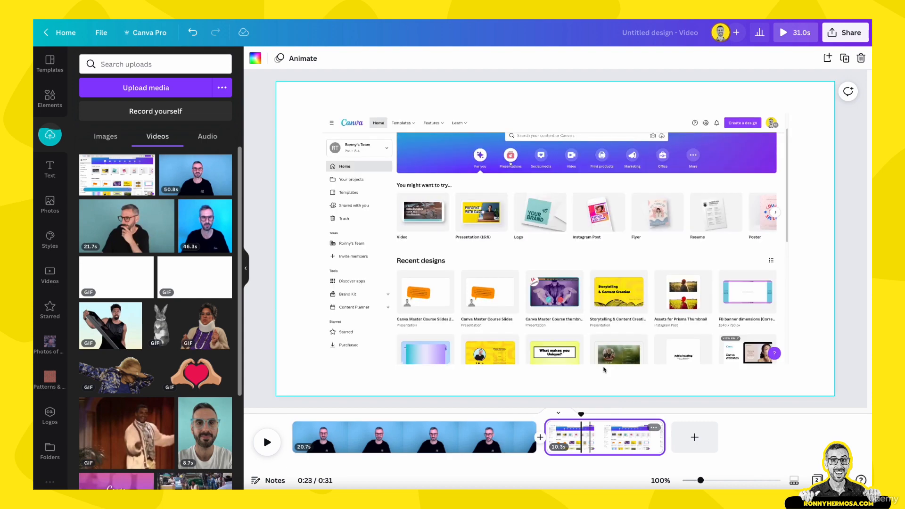
pyautogui.rightClick(610, 350)
pyautogui.click(640, 471)
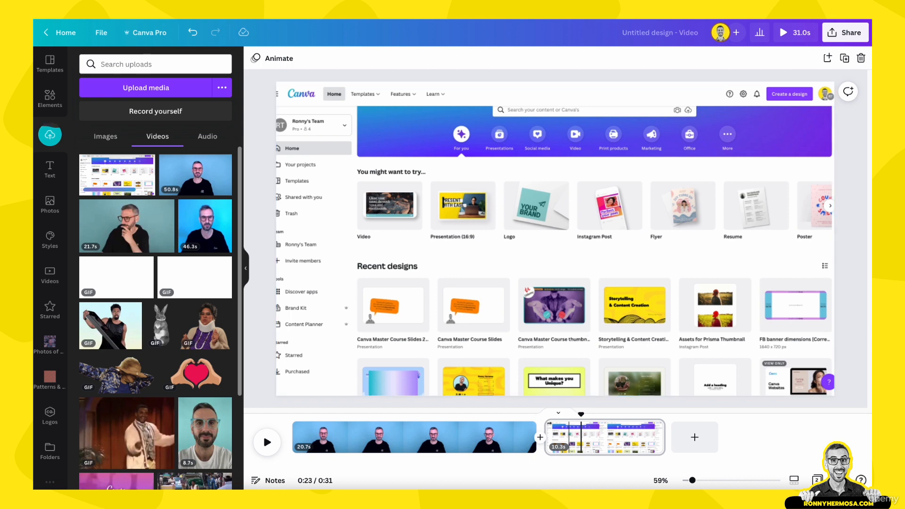
# Try to shift the background screen recording within its frame so the homepage's left sidebar shows in full
pyautogui.moveTo(580, 416)
pyautogui.mouseDown()
pyautogui.moveTo(516, 410)
pyautogui.moveTo(568, 421)
pyautogui.mouseUp()
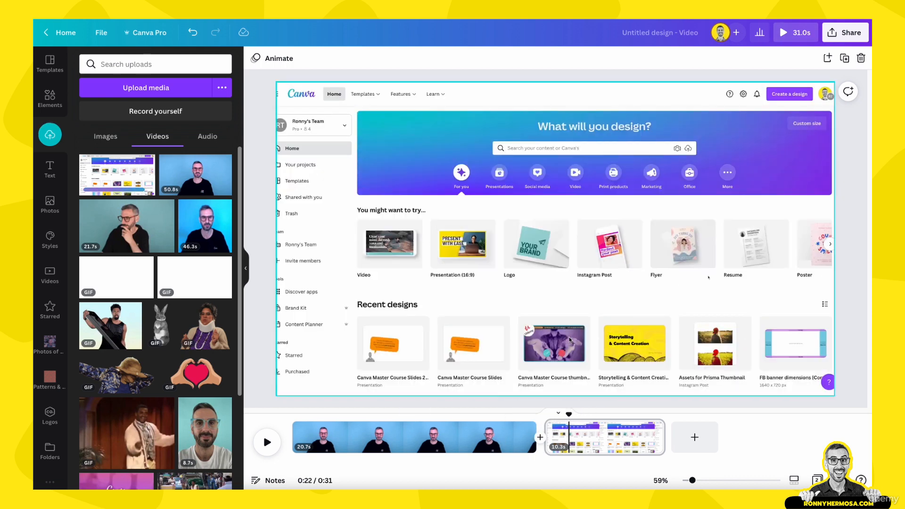
pyautogui.doubleClick(556, 252)
pyautogui.moveTo(578, 251); pyautogui.dragTo(602, 253)
pyautogui.press('Return')
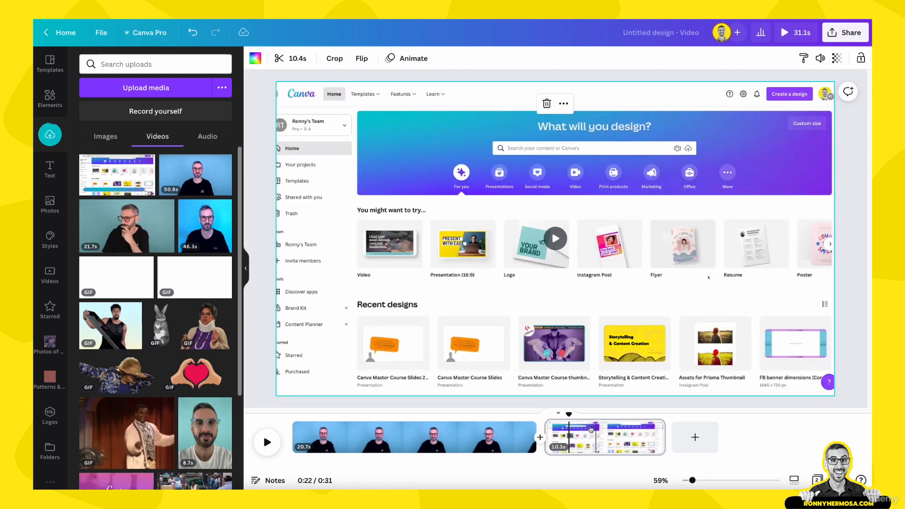
pyautogui.doubleClick(595, 266)
pyautogui.moveTo(595, 266); pyautogui.dragTo(678, 383)
pyautogui.moveTo(859, 74); pyautogui.dragTo(760, 174)
# Detach the screen recording from the second page's background and deselect it
pyautogui.rightClick(747, 189)
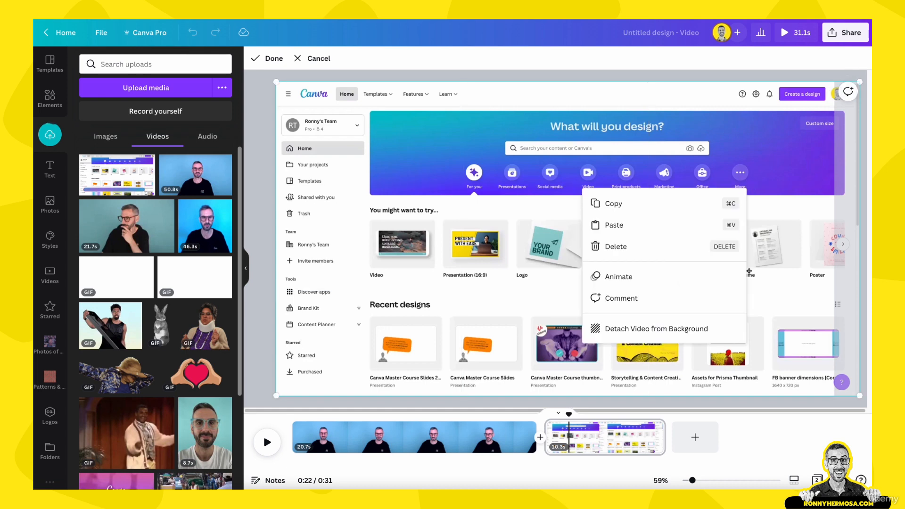
pyautogui.click(687, 325)
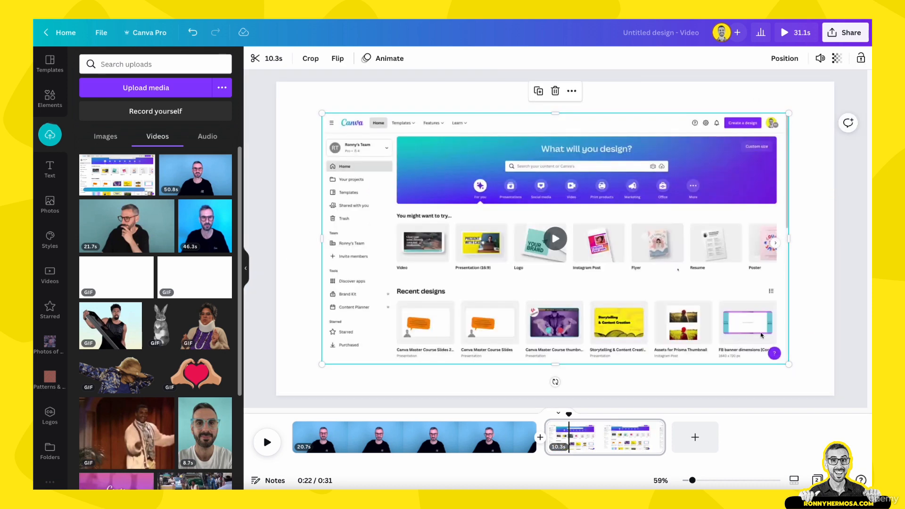
pyautogui.click(803, 385)
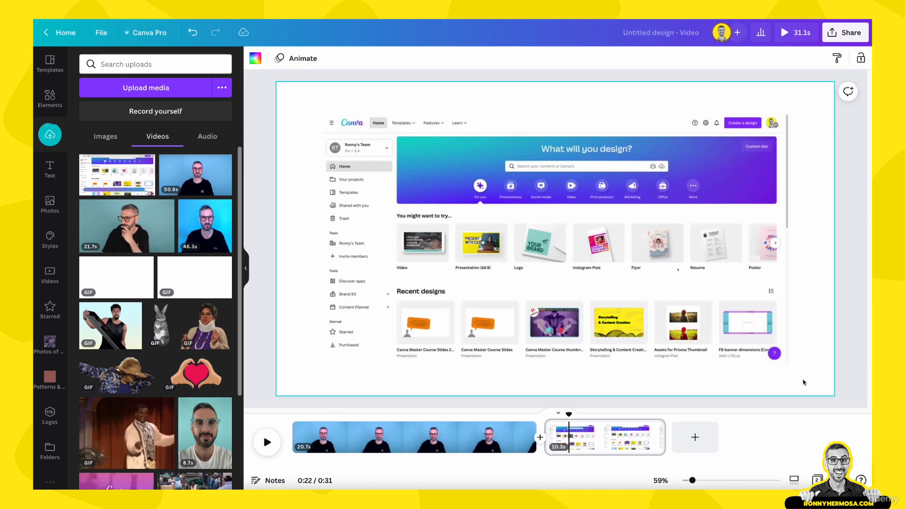